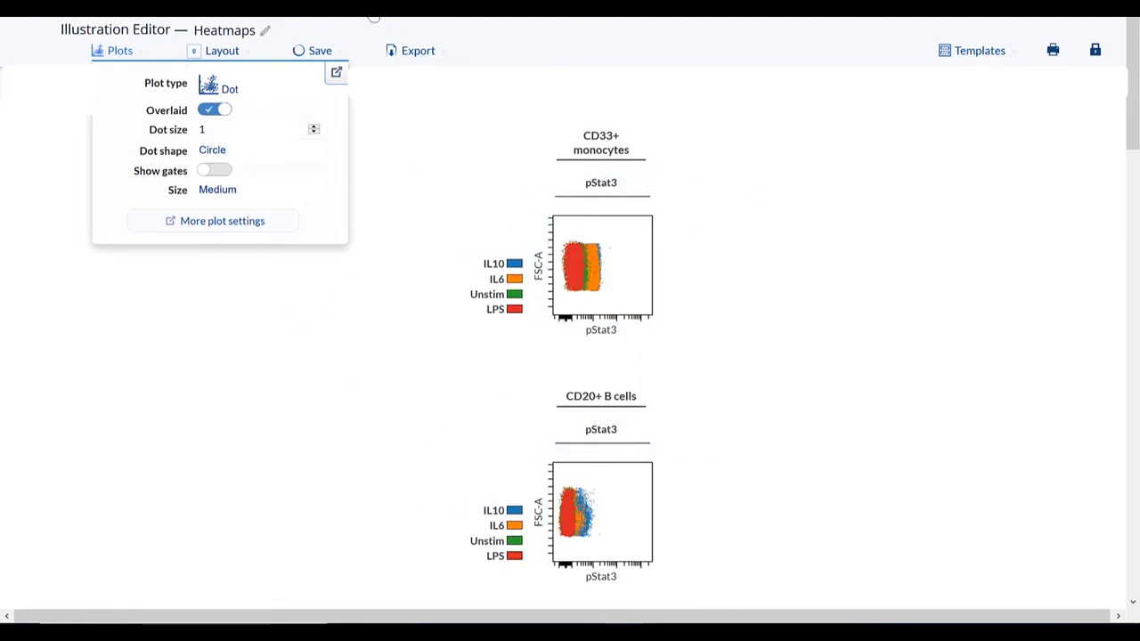
- Try to swap the overlaid Conditions dimension with the Populations dimension of Table 1 in the Heatmaps illustration layout
{"action": "left_click", "coordinate": [226, 57]}
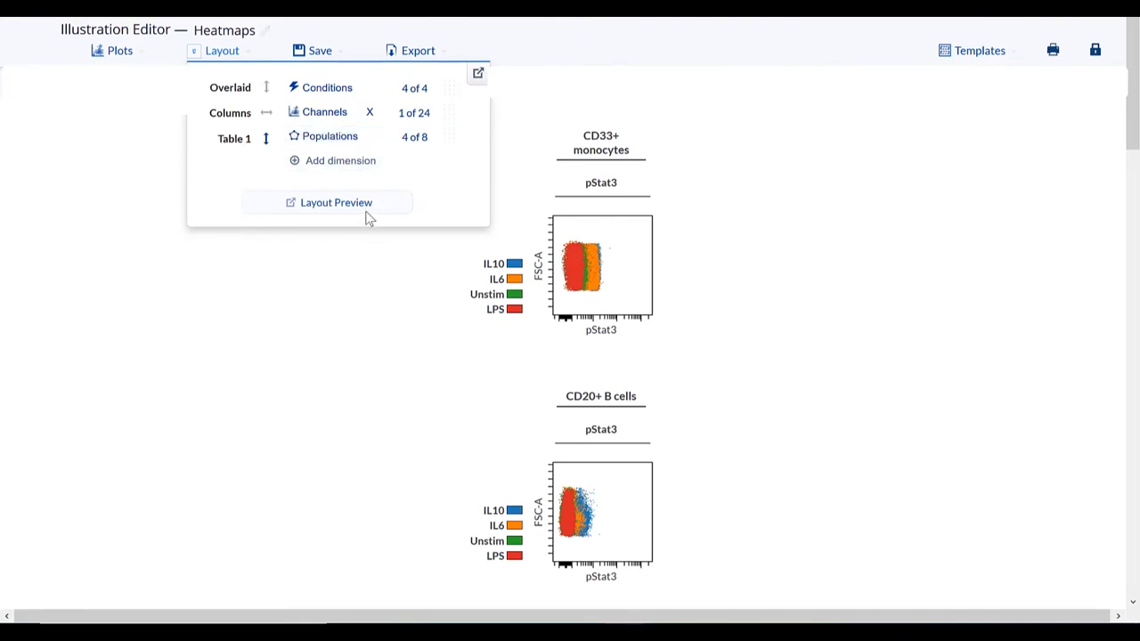
{"action": "left_click", "coordinate": [318, 89]}
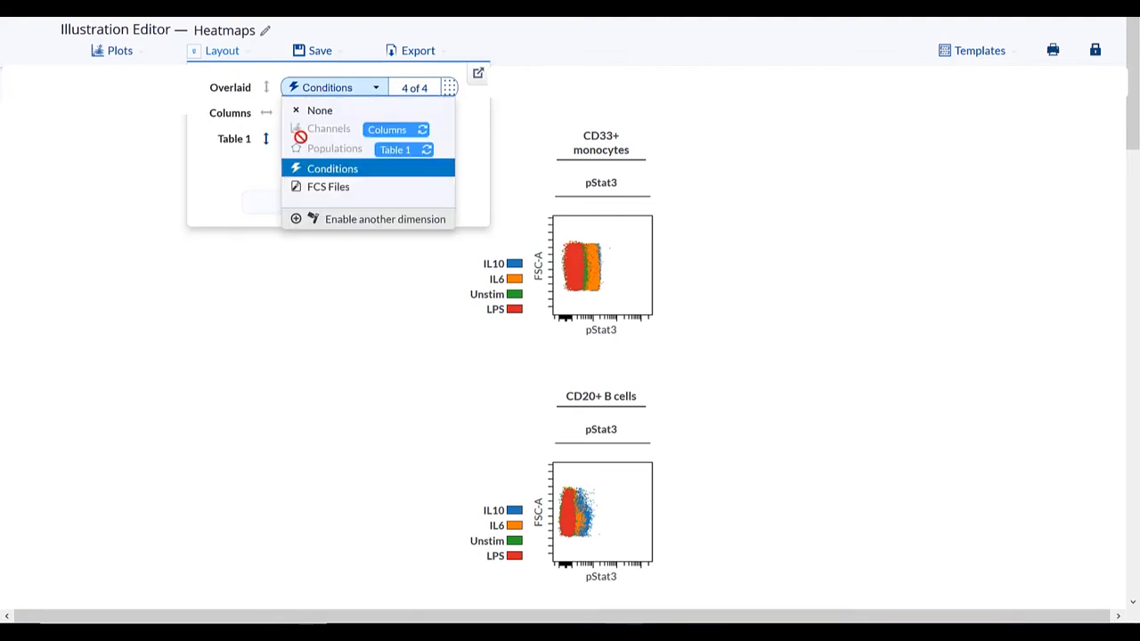
{"action": "mouse_move", "coordinate": [401, 152]}
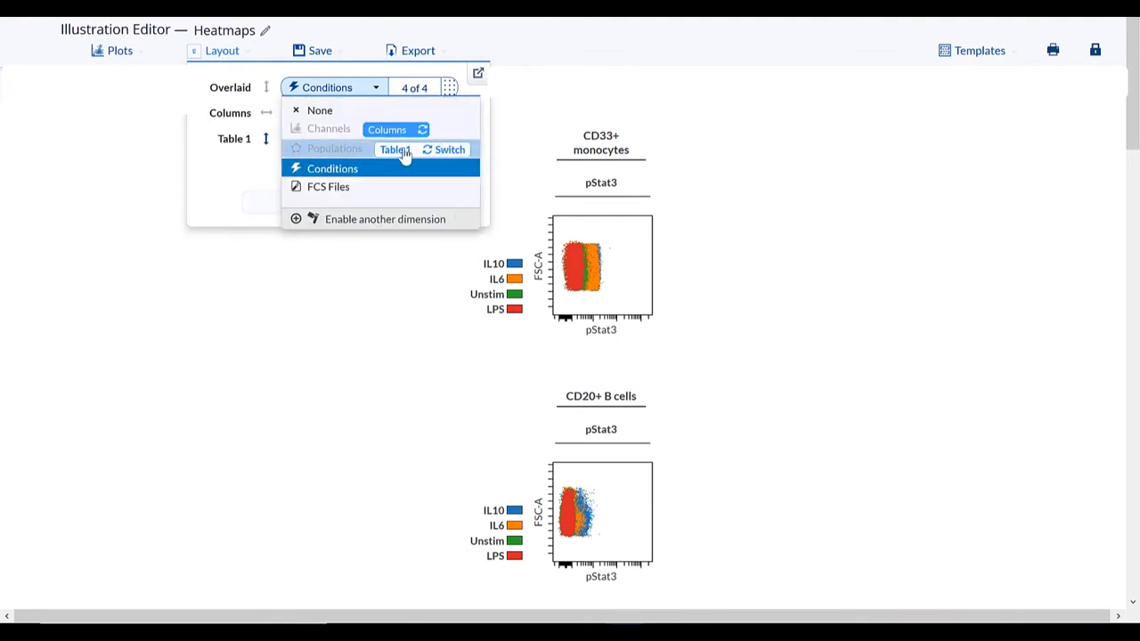
{"action": "left_click", "coordinate": [402, 153]}
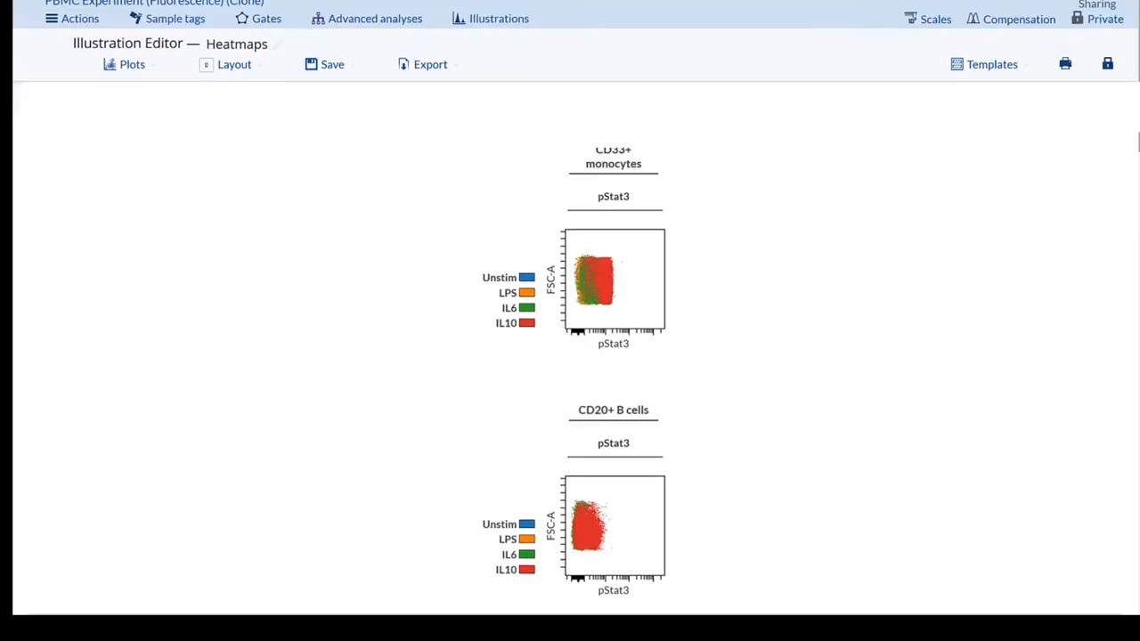
- Set the plot size of the overlaid pStat3 dot plots to Large (256px)
{"action": "scroll", "coordinate": [570, 356], "scroll_direction": "down", "scroll_amount": 8}
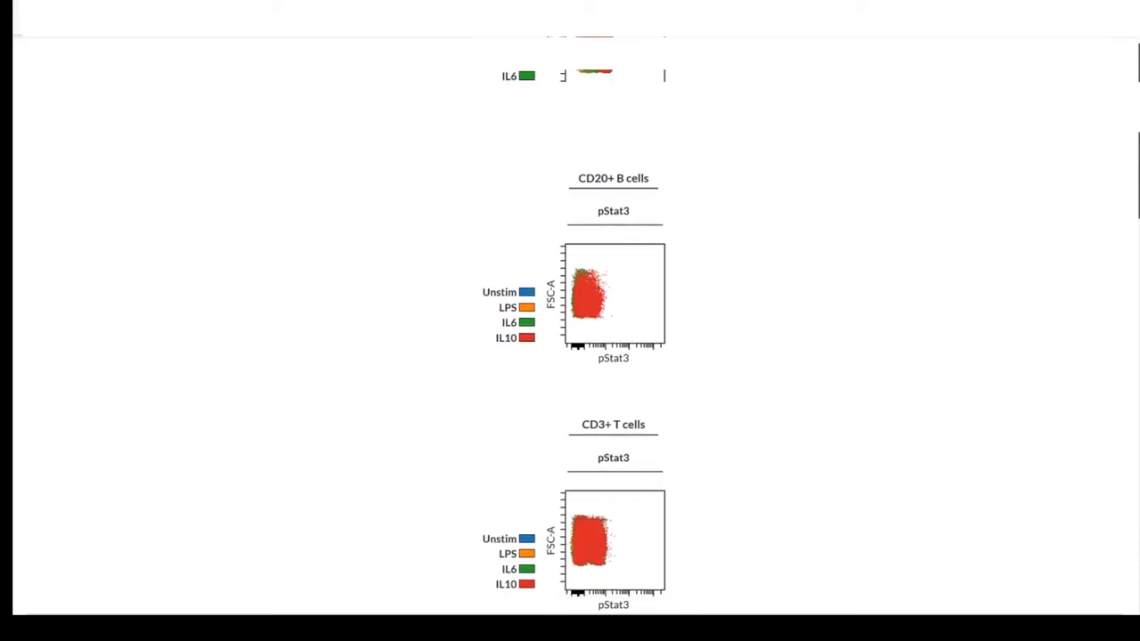
{"action": "scroll", "coordinate": [1113, 150], "scroll_direction": "up", "scroll_amount": 10}
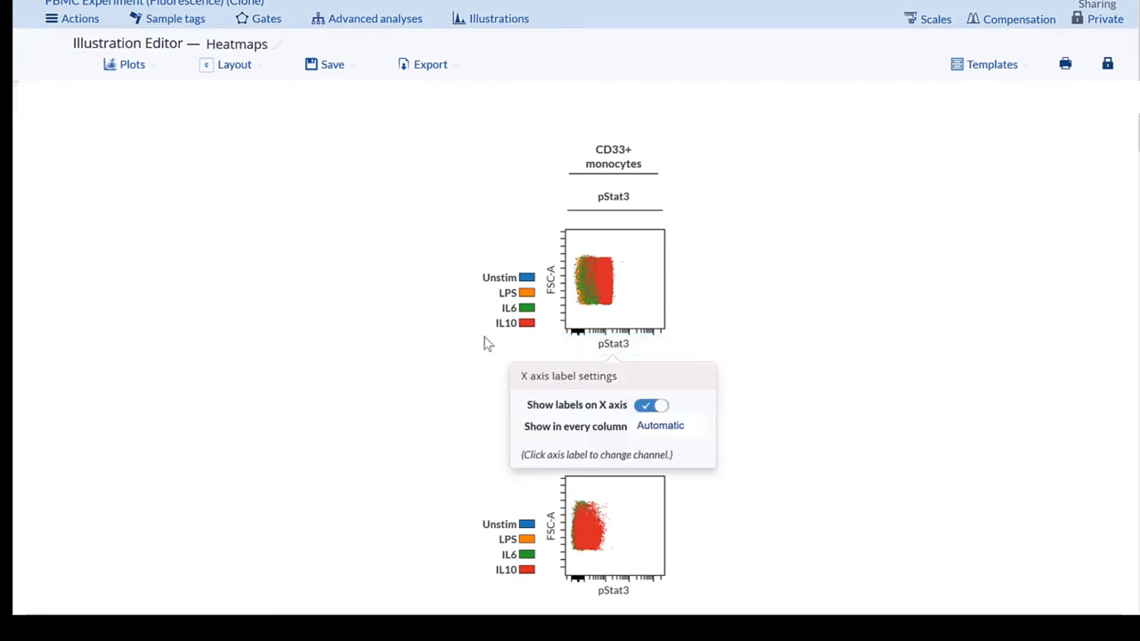
{"action": "mouse_move", "coordinate": [535, 283]}
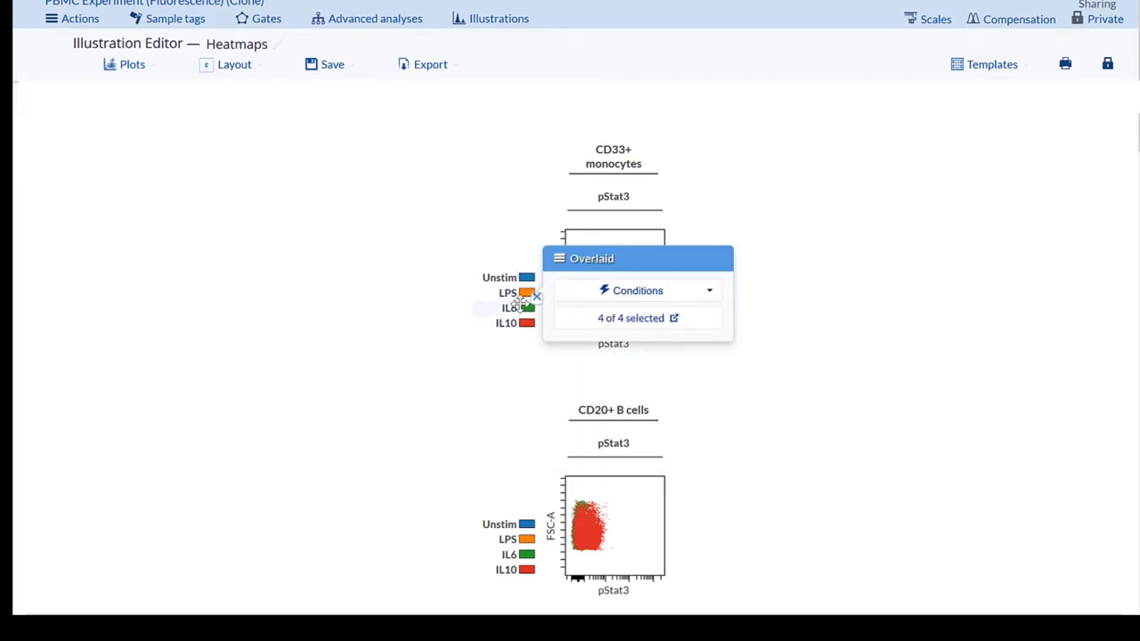
{"action": "left_click", "coordinate": [130, 72]}
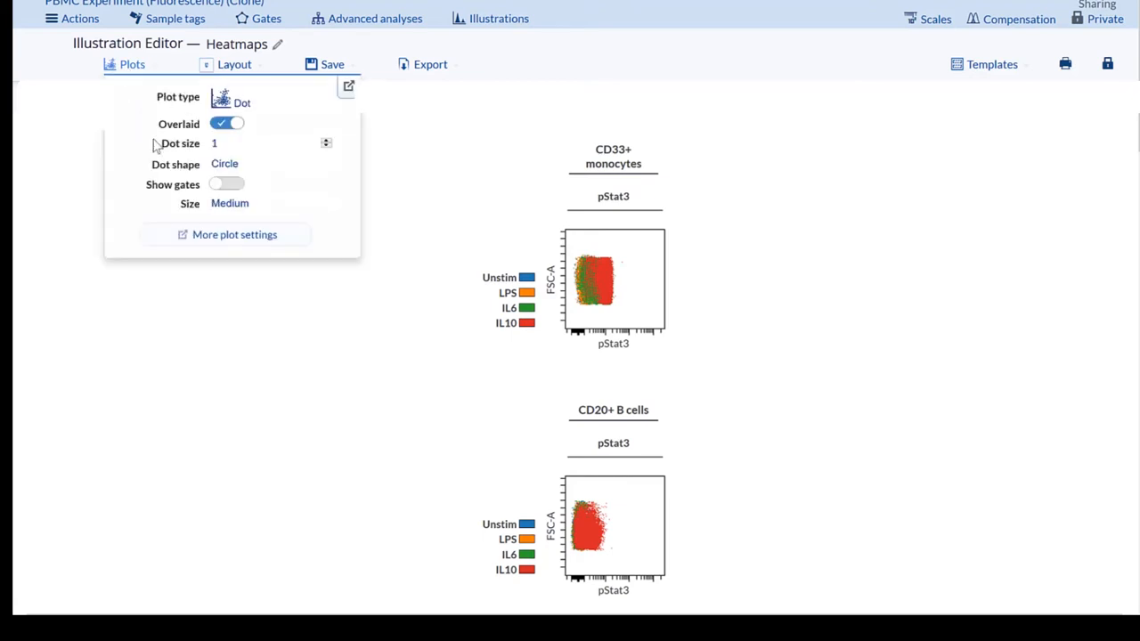
{"action": "left_click", "coordinate": [247, 207]}
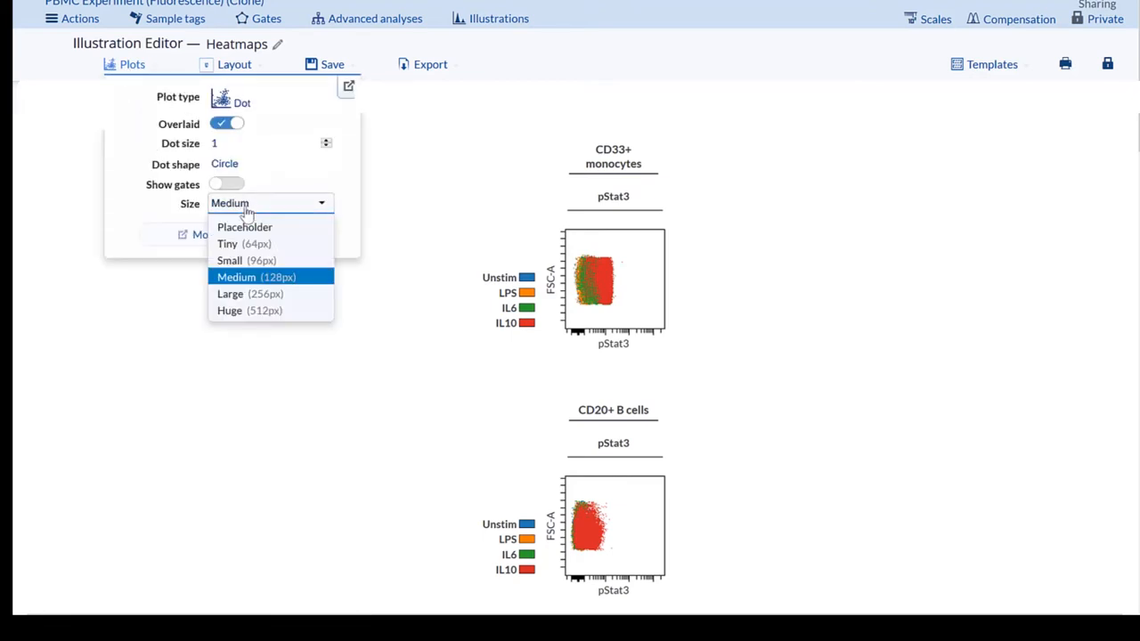
{"action": "left_click", "coordinate": [237, 299]}
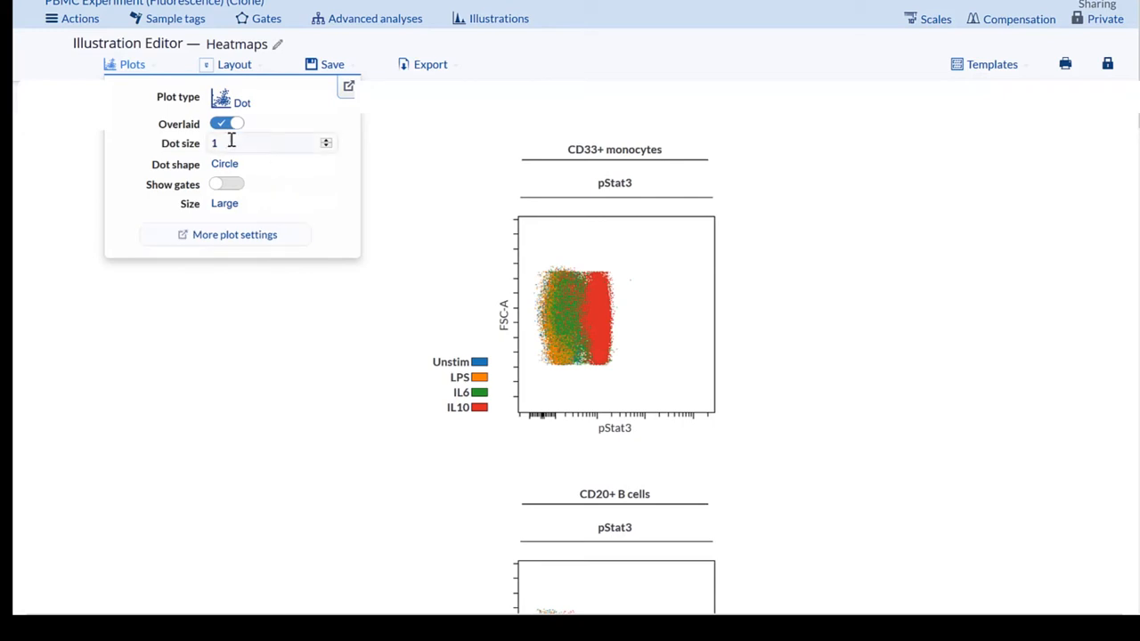
- Set the dot size of the overlaid plots to 5 and the dot shape to Ring
{"action": "left_click_drag", "start_coordinate": [231, 142], "coordinate": [188, 157]}
{"action": "type", "text": "5"}
{"action": "left_click", "coordinate": [270, 167]}
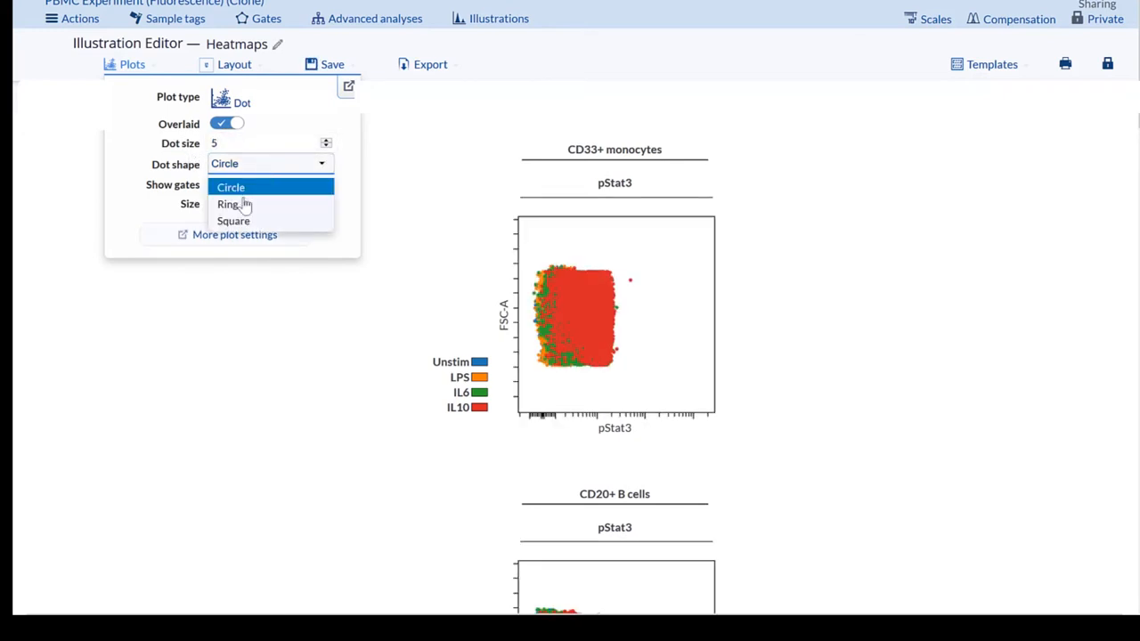
{"action": "key", "text": "Escape"}
{"action": "left_click", "coordinate": [244, 205]}
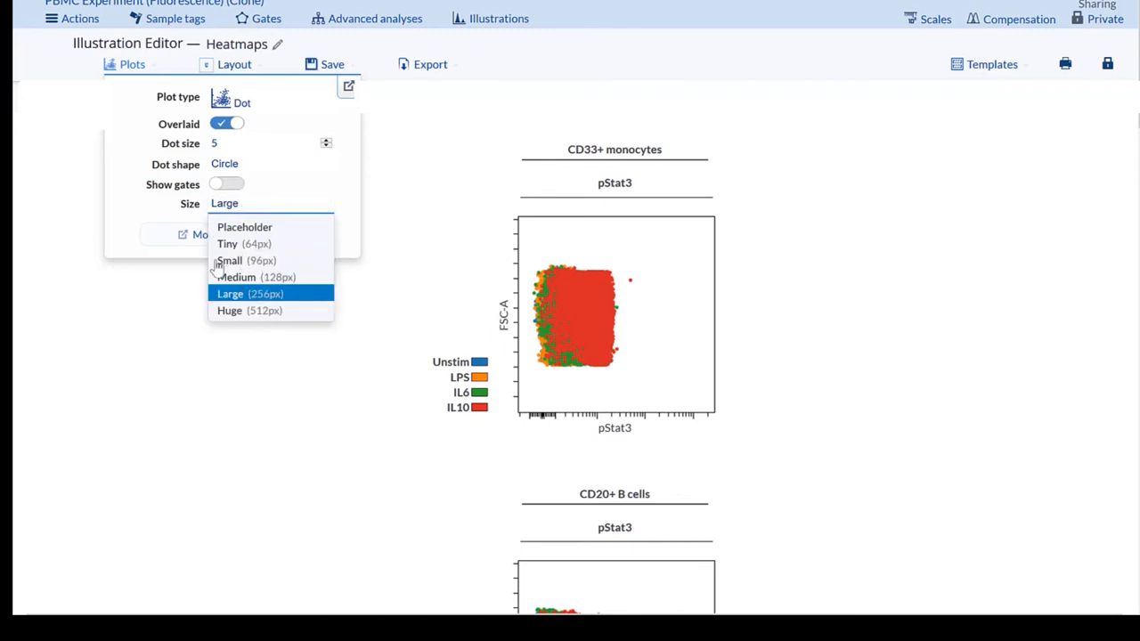
{"action": "left_click", "coordinate": [225, 167]}
{"action": "left_click", "coordinate": [239, 207]}
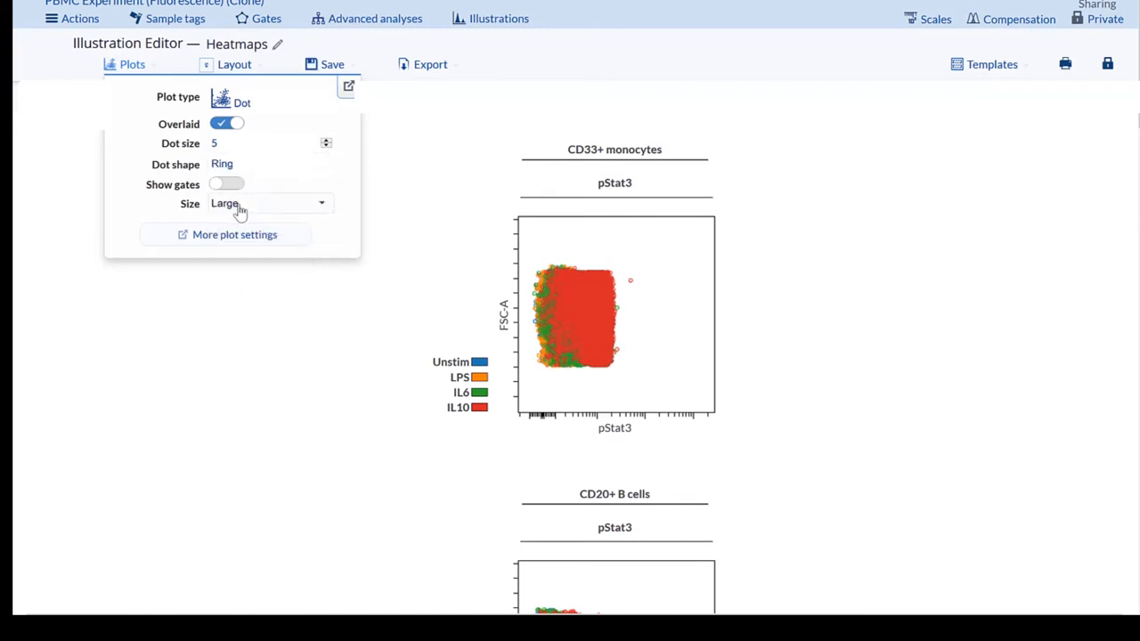
{"action": "left_click", "coordinate": [227, 327]}
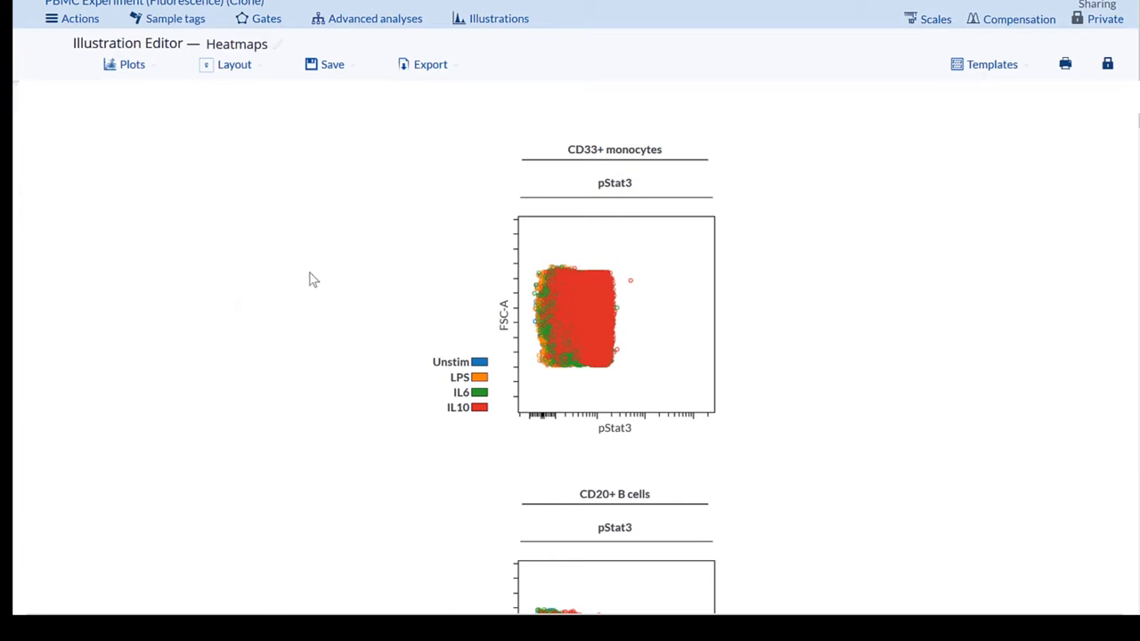
- Open the layout preview and deselect all the overlaid conditions: IL10, IL6, LPS and Unstim
{"action": "left_click", "coordinate": [257, 69]}
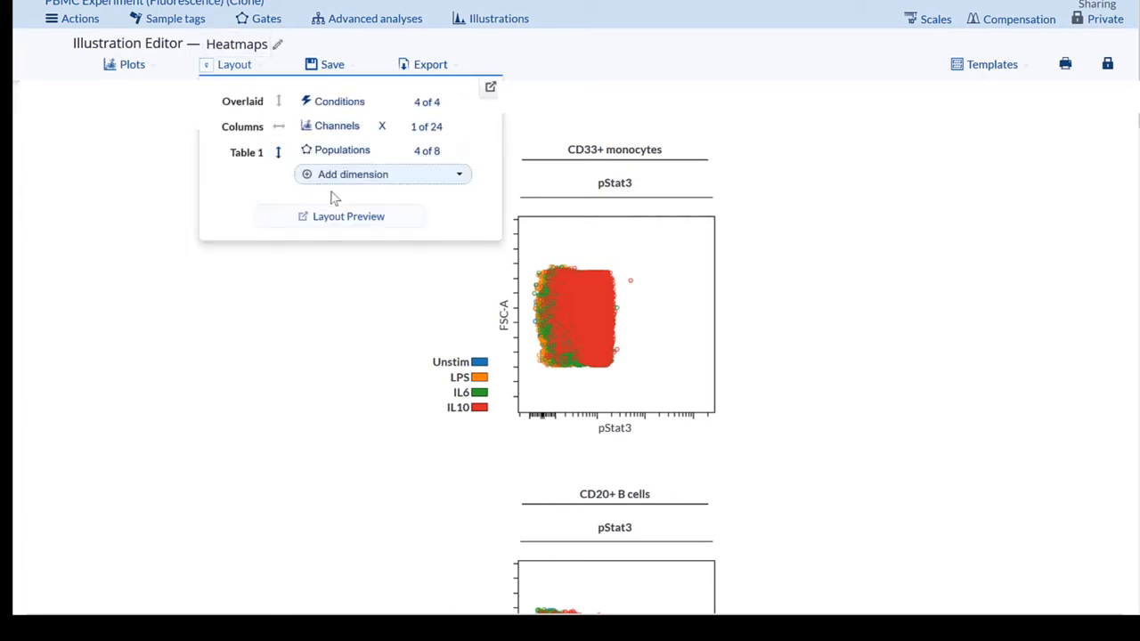
{"action": "left_click", "coordinate": [353, 221]}
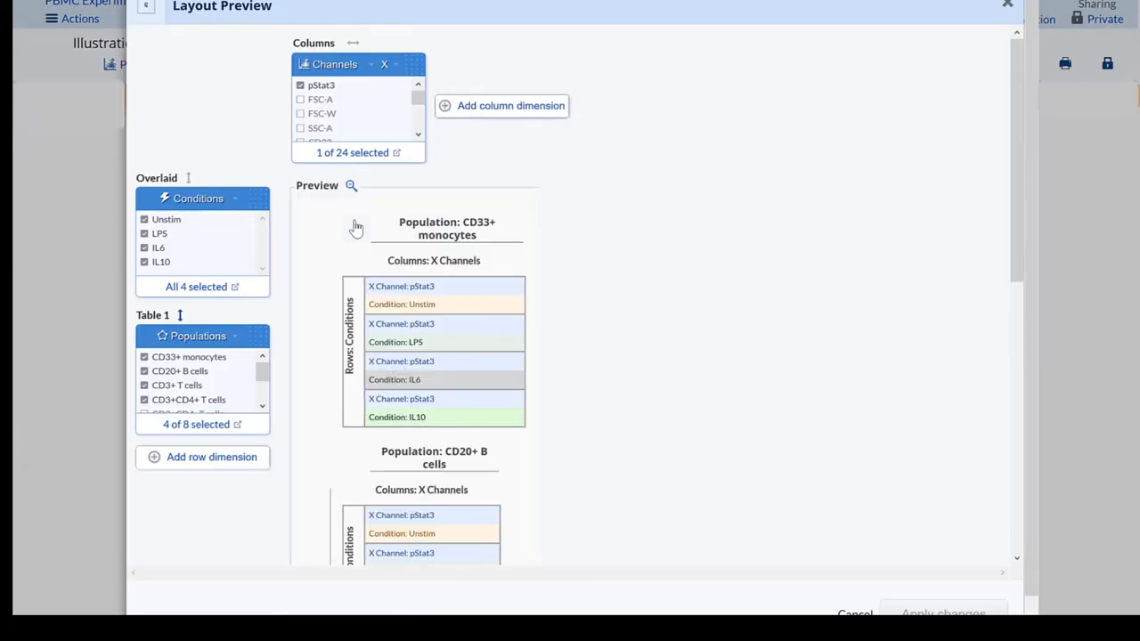
{"action": "left_click", "coordinate": [145, 262]}
{"action": "left_click", "coordinate": [144, 248]}
{"action": "left_click", "coordinate": [145, 234]}
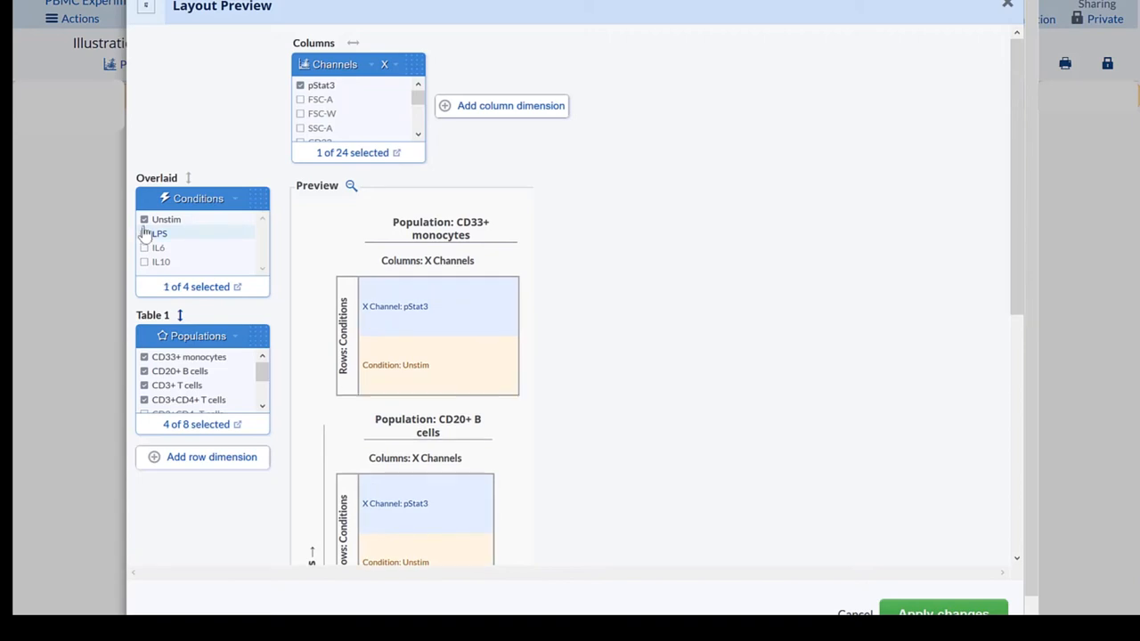
{"action": "left_click", "coordinate": [145, 221]}
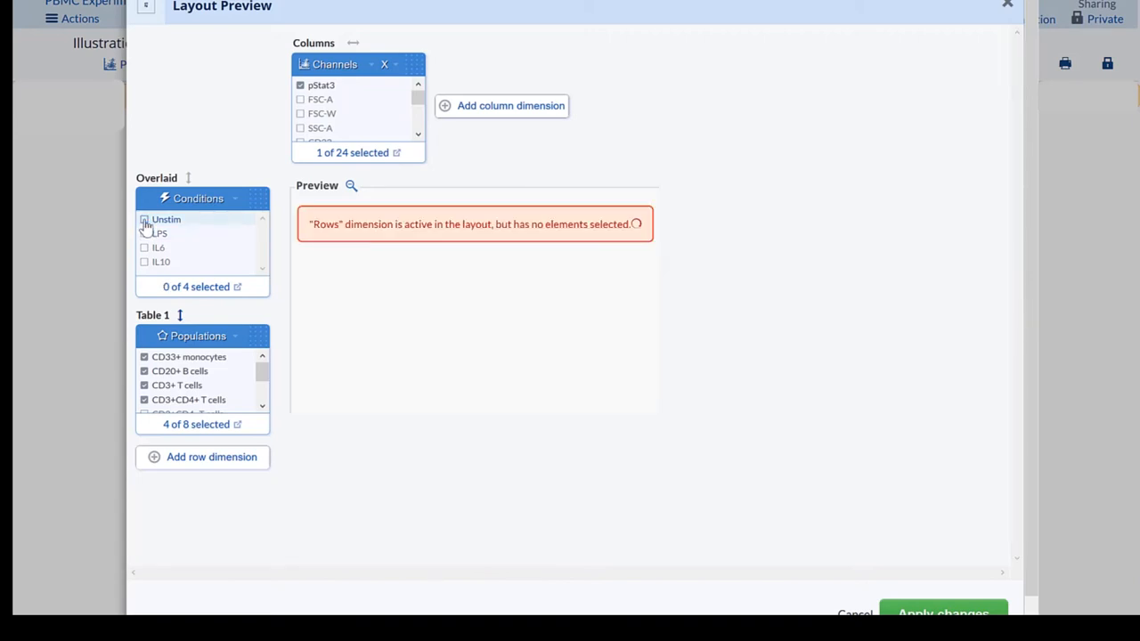
- Reselect the overlaid conditions in the order IL10, IL6, LPS, Unstim, apply the layout changes and review the population plots
{"action": "left_click", "coordinate": [145, 262]}
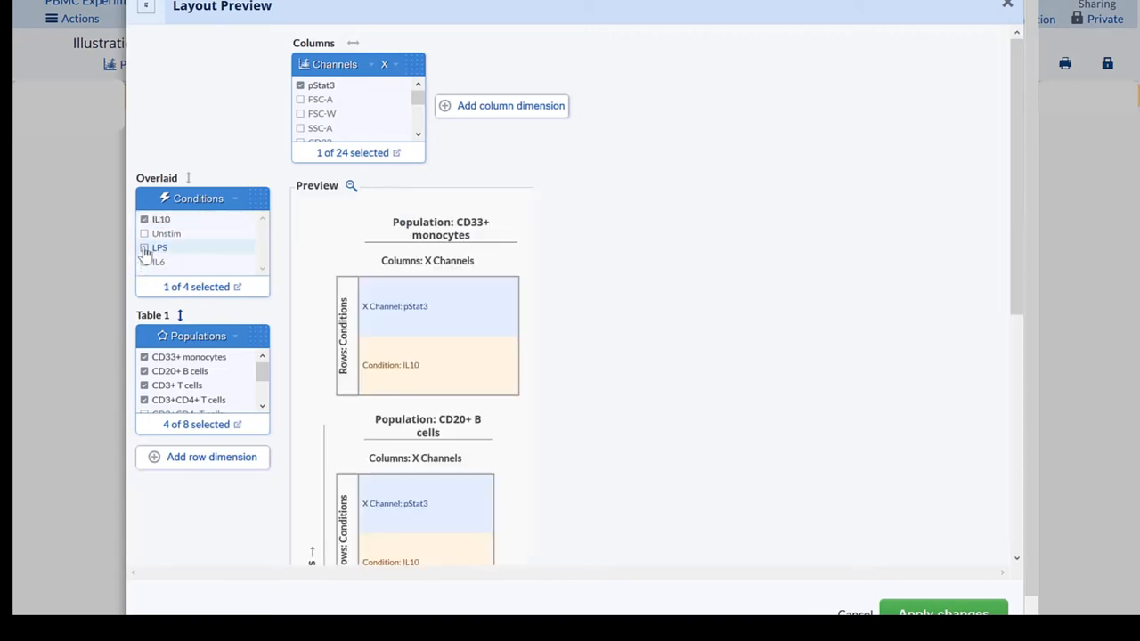
{"action": "left_click", "coordinate": [144, 262]}
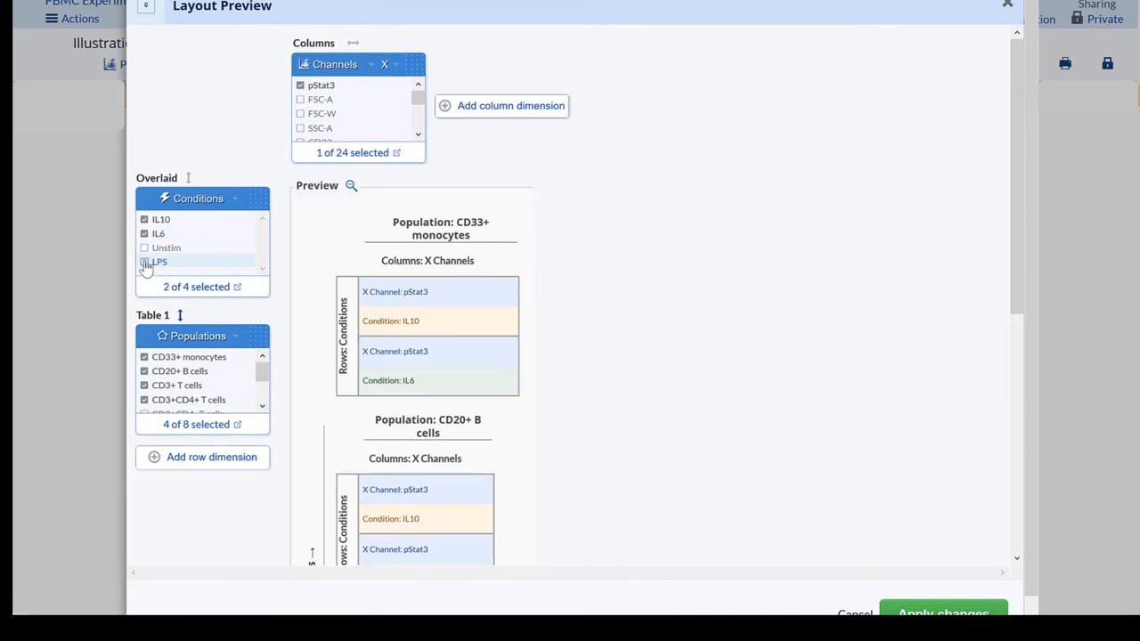
{"action": "left_click", "coordinate": [145, 262]}
{"action": "left_click", "coordinate": [145, 262]}
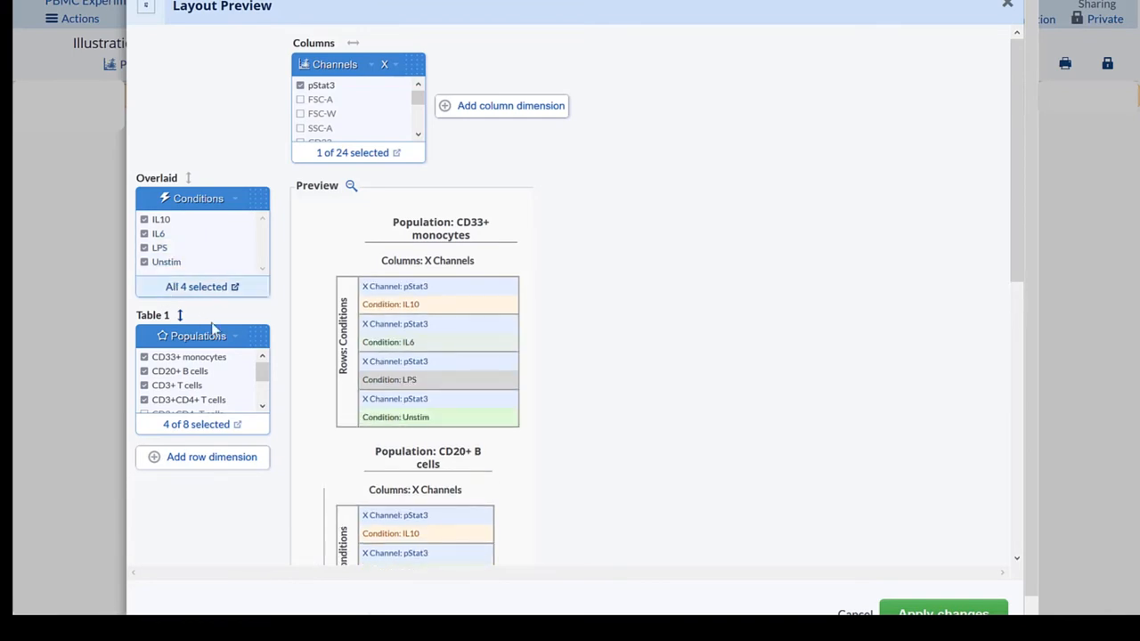
{"action": "left_click", "coordinate": [962, 611]}
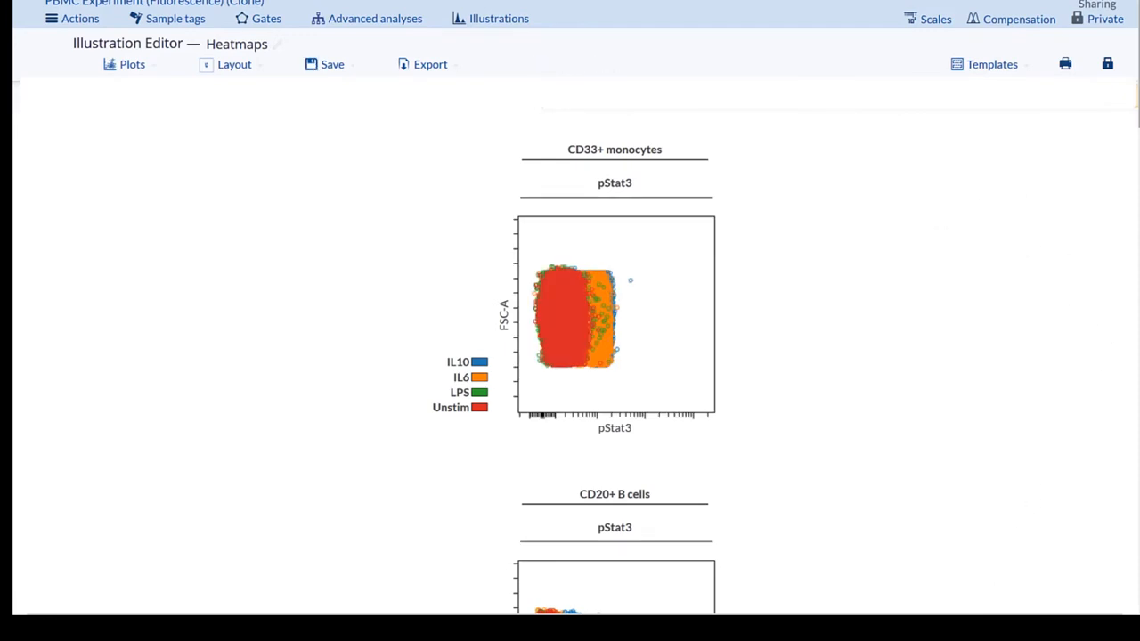
{"action": "left_click_drag", "start_coordinate": [1138, 102], "coordinate": [1139, 110]}
{"action": "scroll", "coordinate": [615, 338], "scroll_direction": "down", "scroll_amount": 10}
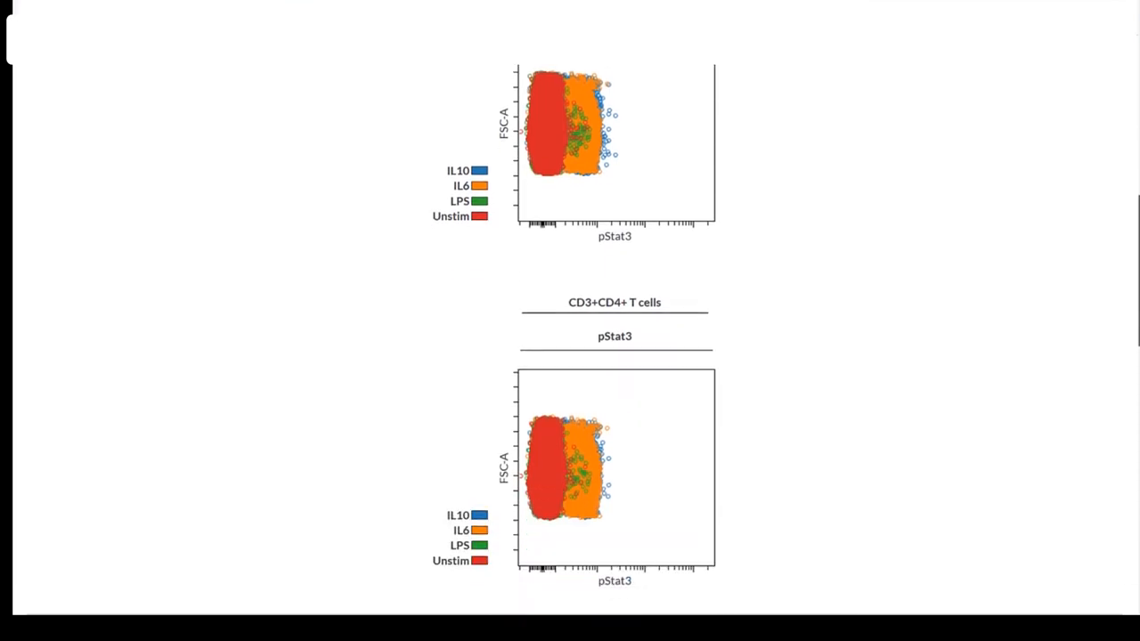
{"action": "scroll", "coordinate": [615, 339], "scroll_direction": "up", "scroll_amount": 3}
{"action": "scroll", "coordinate": [1122, 140], "scroll_direction": "up", "scroll_amount": 6}
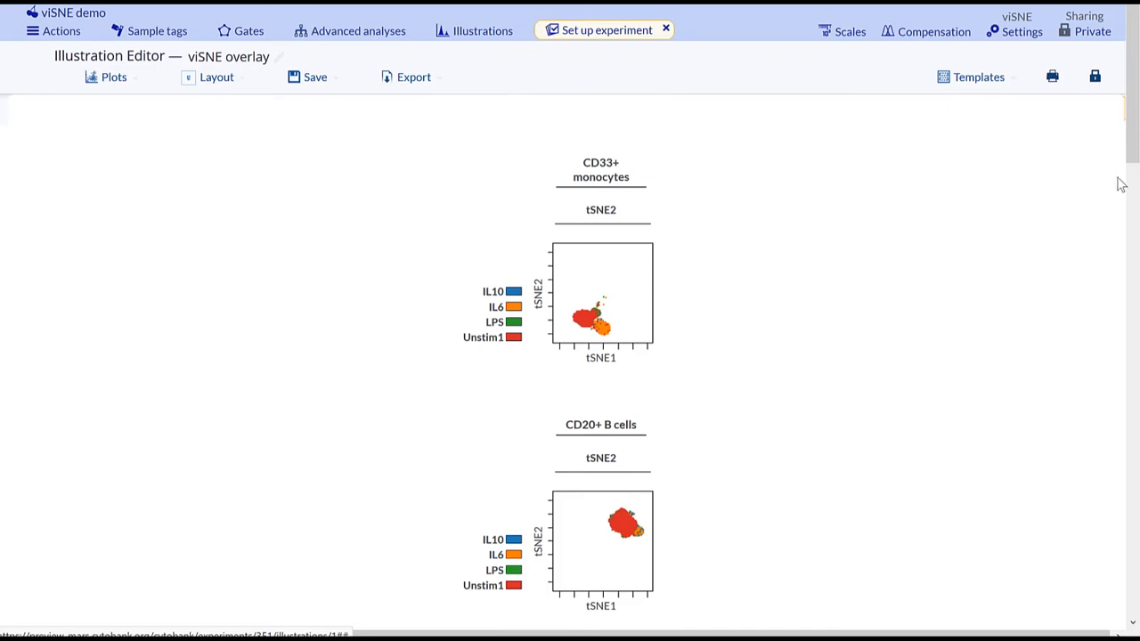
- In the viSNE overlay illustration, swap the Populations dimension of Table 1 with the overlaid FCS Files
{"action": "mouse_move", "coordinate": [1133, 125]}
{"action": "left_mouse_down"}
{"action": "mouse_move", "coordinate": [1128, 413]}
{"action": "mouse_move", "coordinate": [1137, 116]}
{"action": "left_mouse_up"}
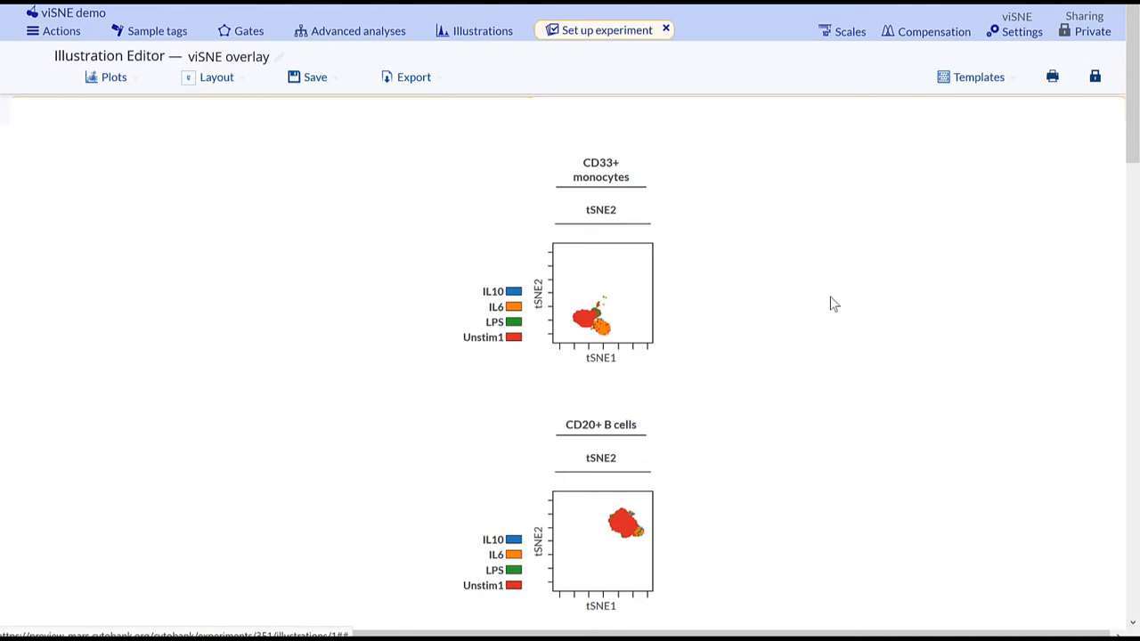
{"action": "left_click", "coordinate": [218, 80]}
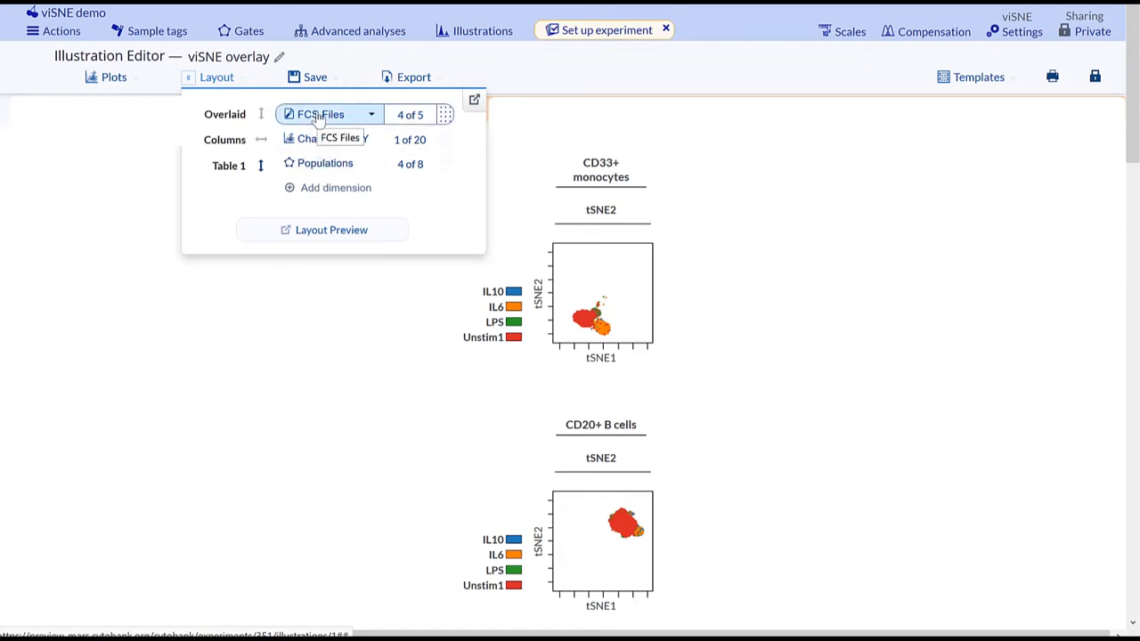
{"action": "left_click", "coordinate": [330, 165]}
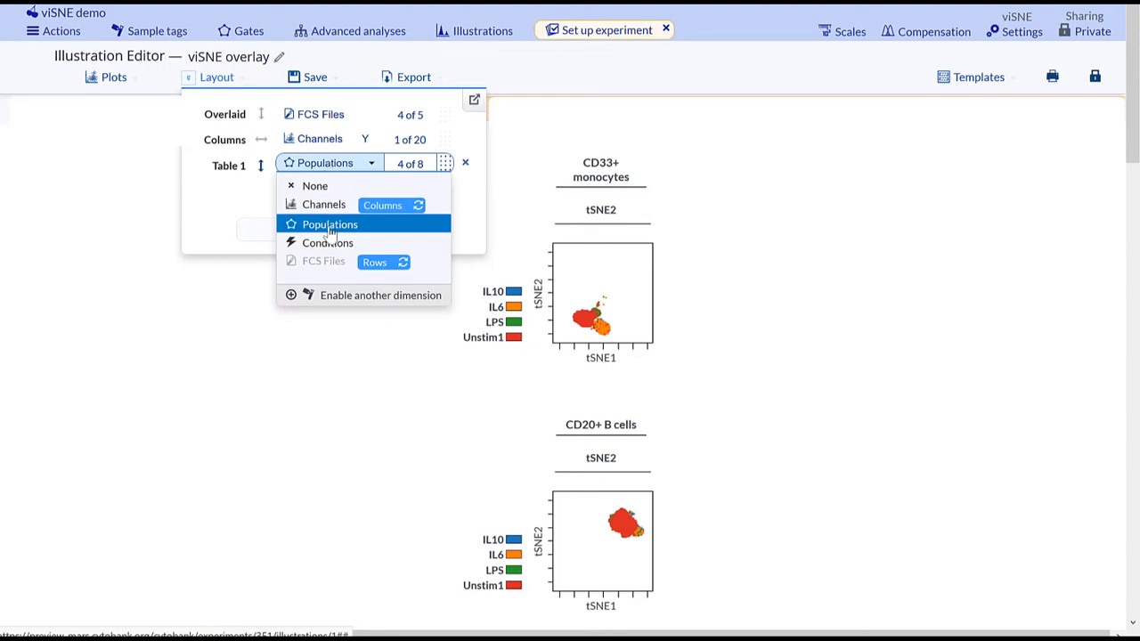
{"action": "mouse_move", "coordinate": [380, 260]}
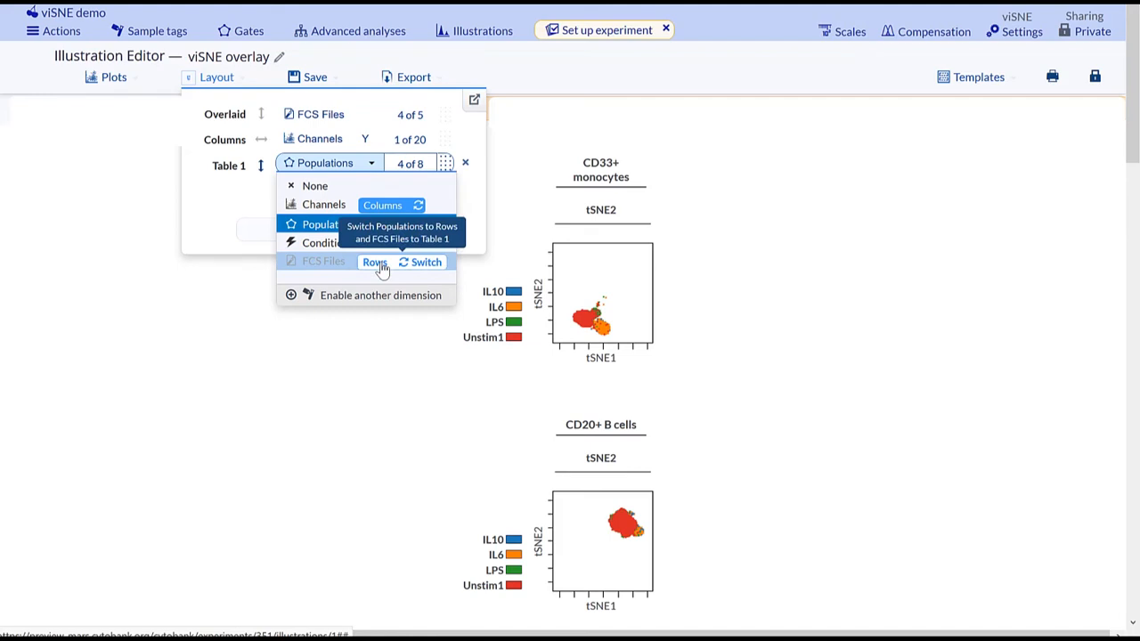
{"action": "left_click", "coordinate": [378, 263]}
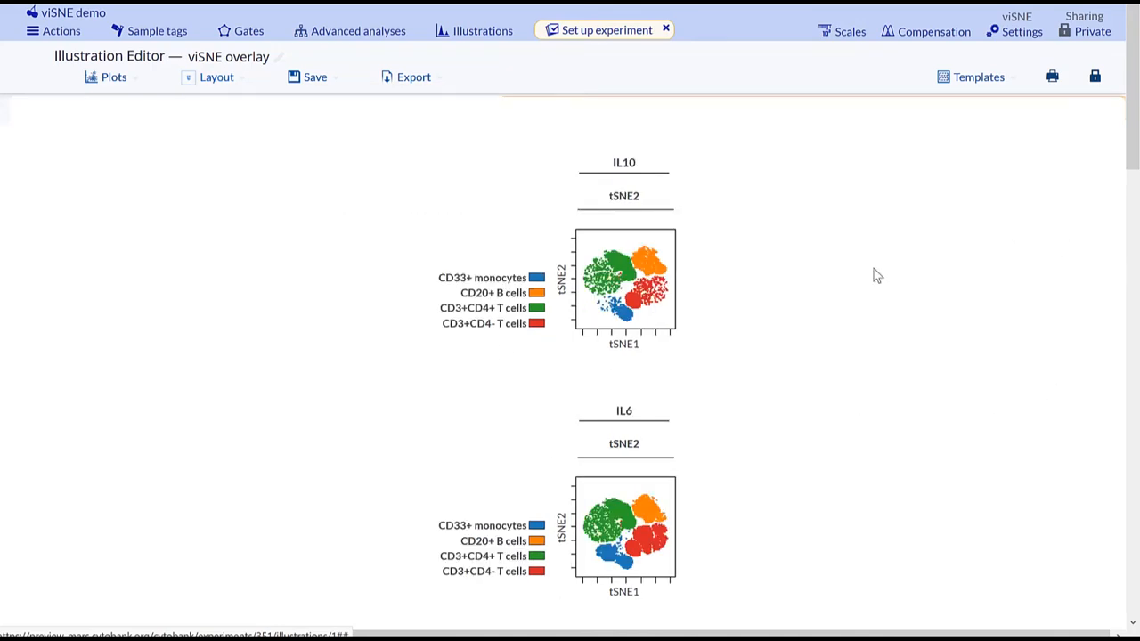
{"action": "mouse_move", "coordinate": [1135, 146]}
{"action": "left_mouse_down"}
{"action": "mouse_move", "coordinate": [1139, 349]}
{"action": "mouse_move", "coordinate": [1135, 136]}
{"action": "left_mouse_up"}
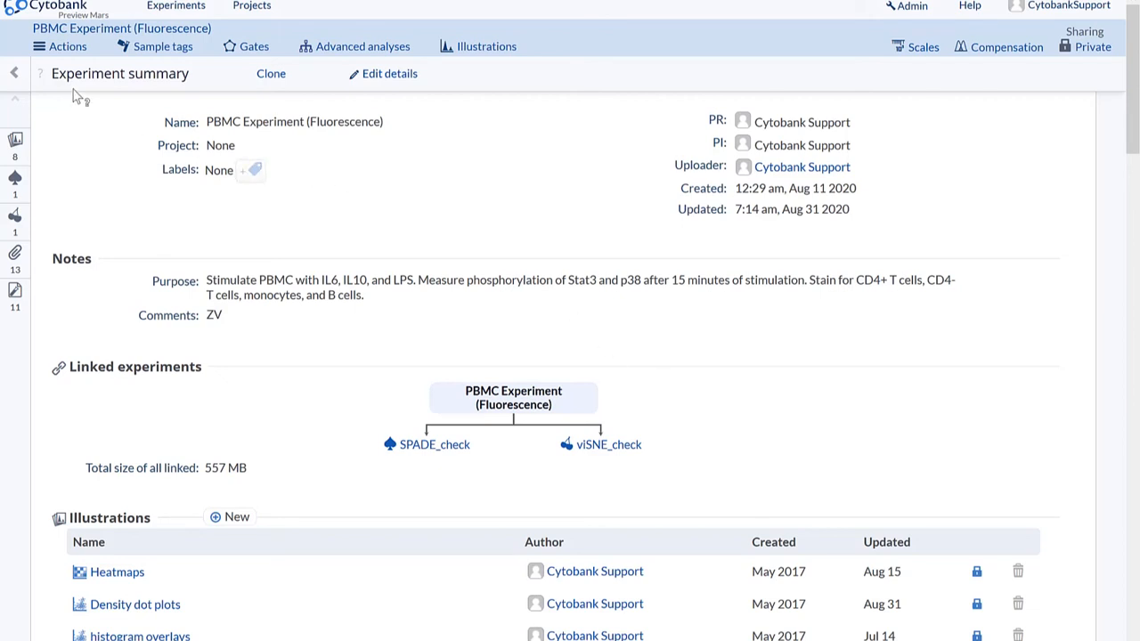
- Open the statistics export of the PBMC Experiment (Fluorescence) and choose the settings template "PBMC Experiment (Fluorescence) Statistics"
{"action": "left_click", "coordinate": [69, 48]}
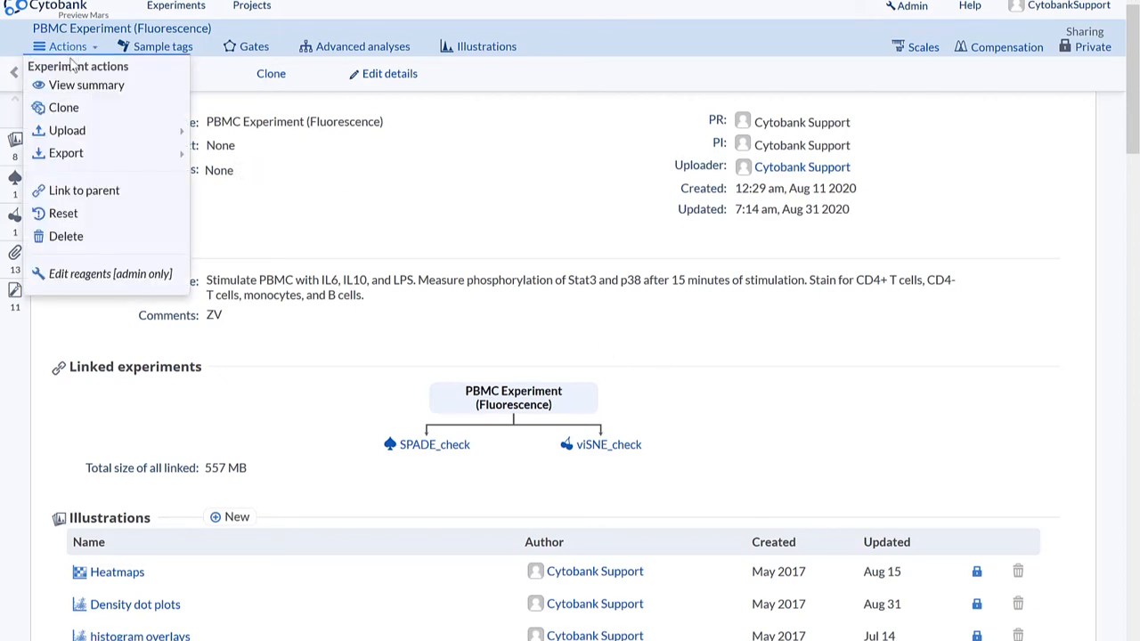
{"action": "mouse_move", "coordinate": [75, 158]}
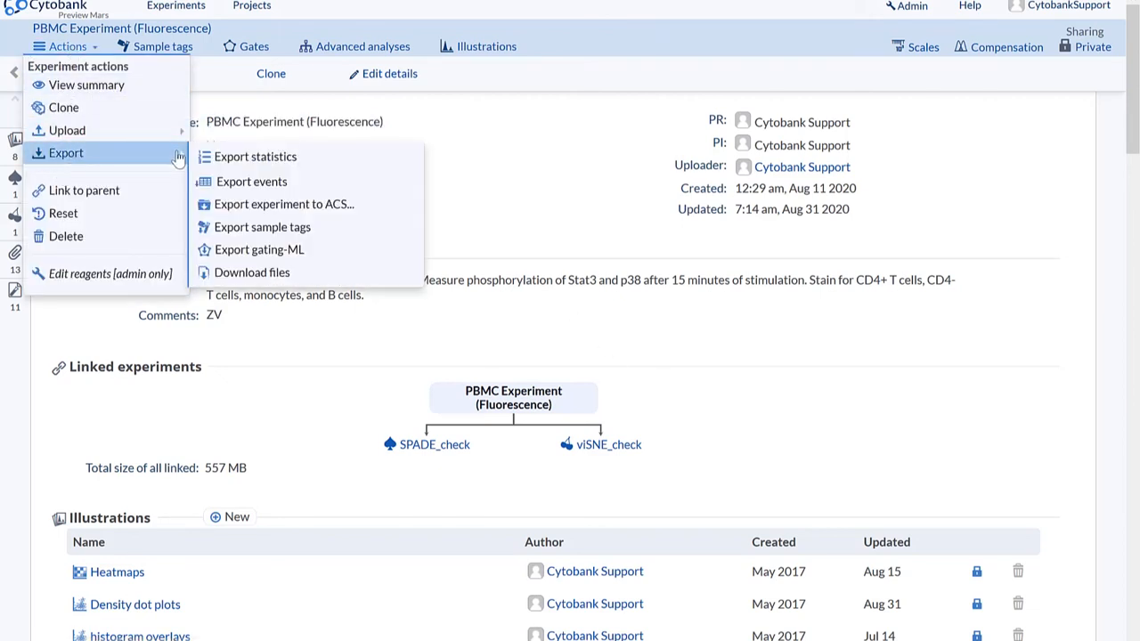
{"action": "left_click", "coordinate": [273, 162]}
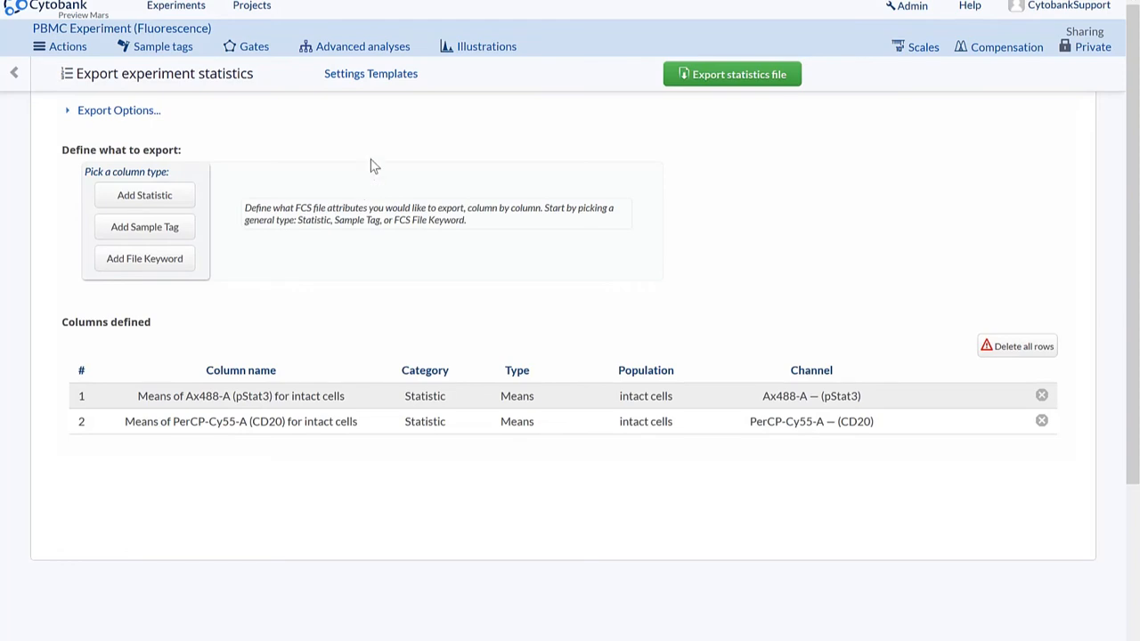
{"action": "left_click", "coordinate": [415, 76]}
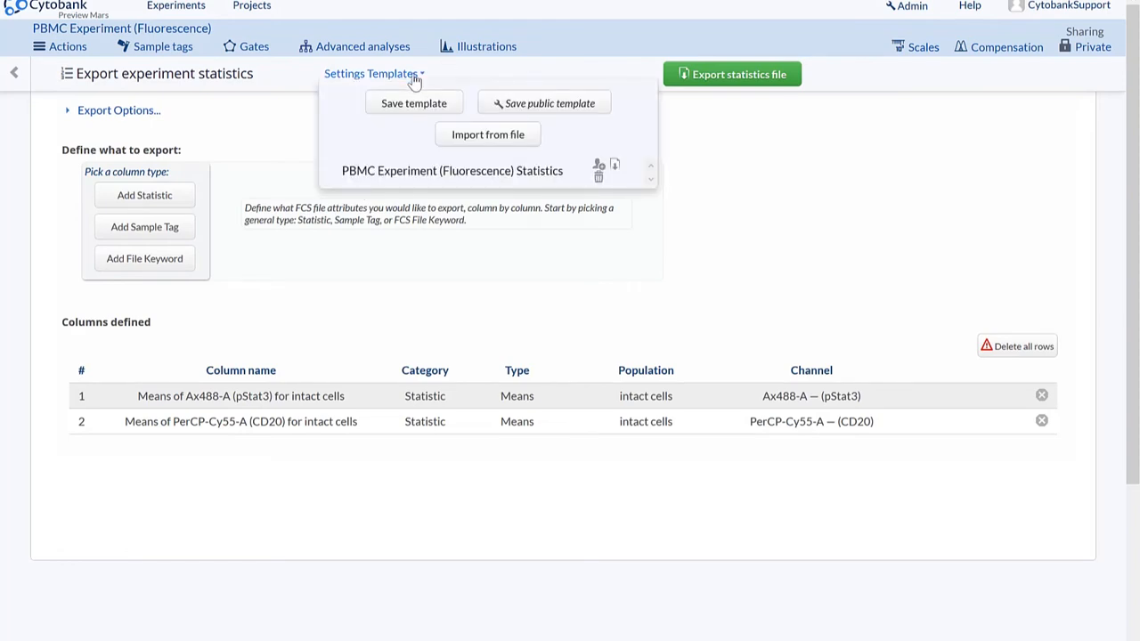
{"action": "left_click", "coordinate": [421, 175]}
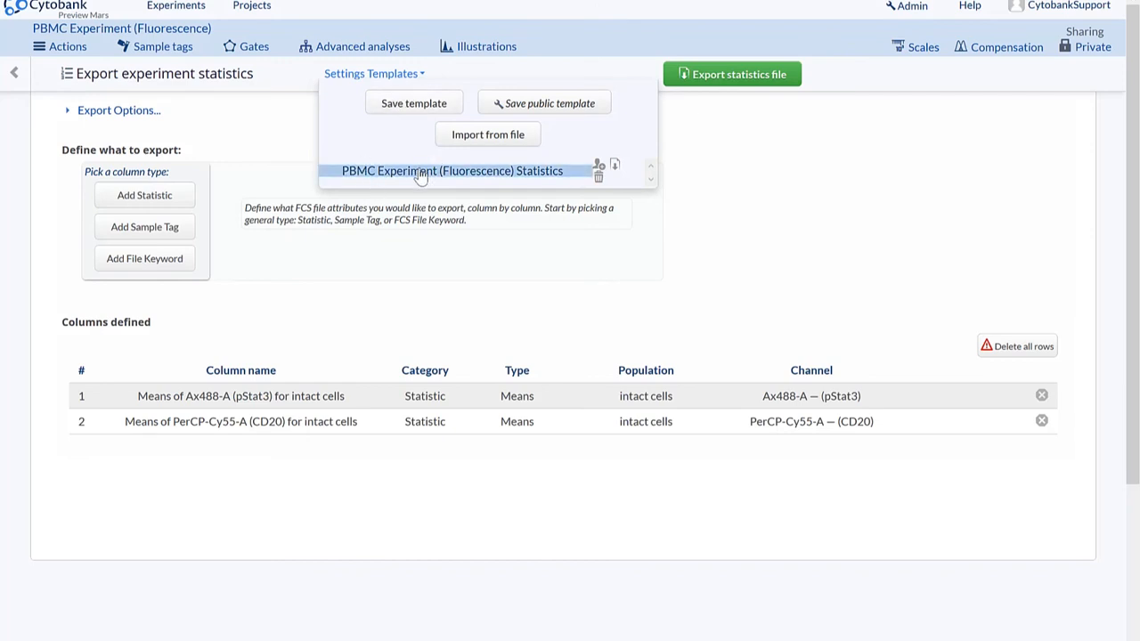
- Apply the settings template "PBMC Experiment (Fluorescence) Statistics" to the statistics export, replacing the defined columns
{"action": "left_click", "coordinate": [472, 178]}
{"action": "left_click", "coordinate": [614, 273]}
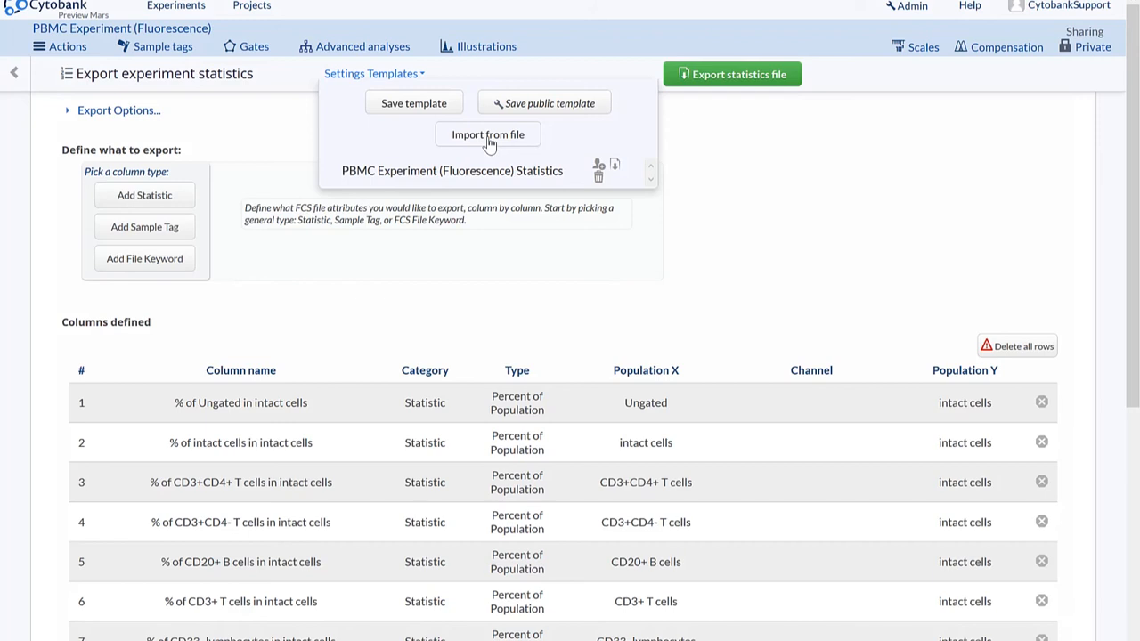
{"action": "left_click", "coordinate": [415, 105]}
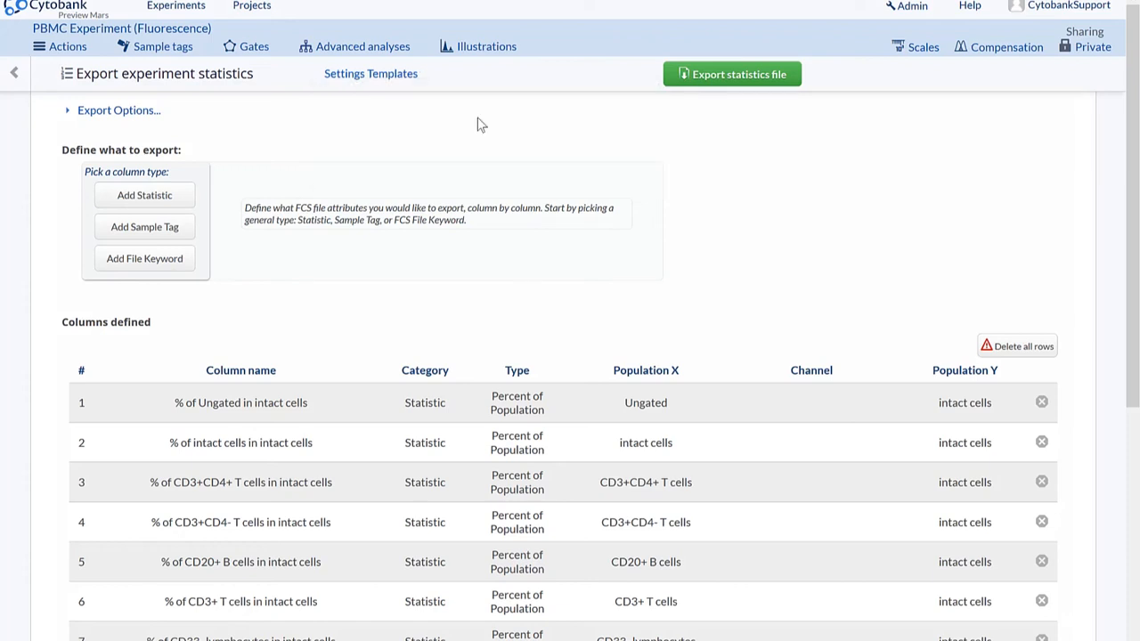
- Expand the export options, try the orientation of one FCS file per column, and restore one FCS file per row
{"action": "left_click", "coordinate": [129, 112]}
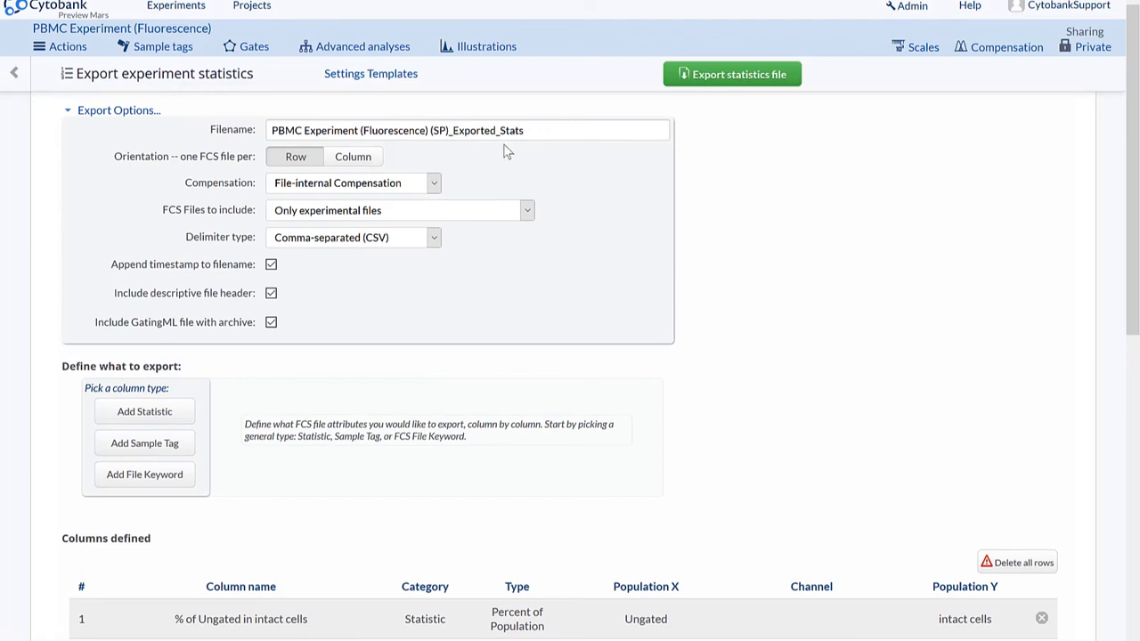
{"action": "left_click", "coordinate": [354, 160]}
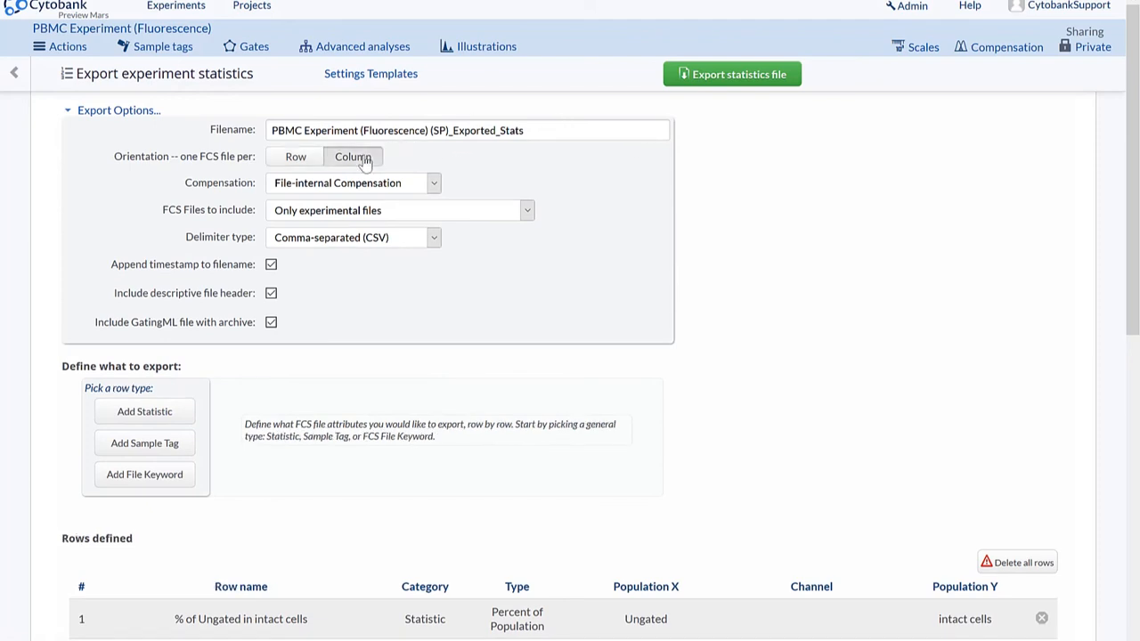
{"action": "left_click", "coordinate": [301, 160]}
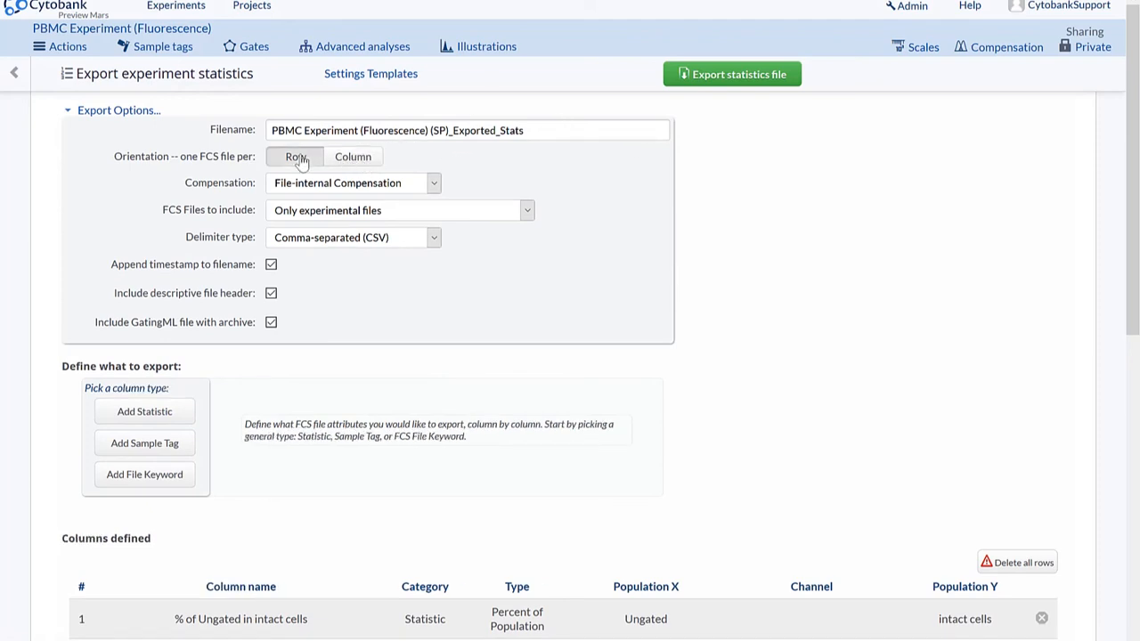
- Examine the available export choices for compensation, FCS files to include and delimiter type
{"action": "left_click", "coordinate": [435, 184]}
{"action": "left_click", "coordinate": [438, 185]}
{"action": "left_click", "coordinate": [527, 211]}
{"action": "left_click", "coordinate": [528, 212]}
{"action": "left_click", "coordinate": [434, 239]}
{"action": "left_click", "coordinate": [434, 237]}
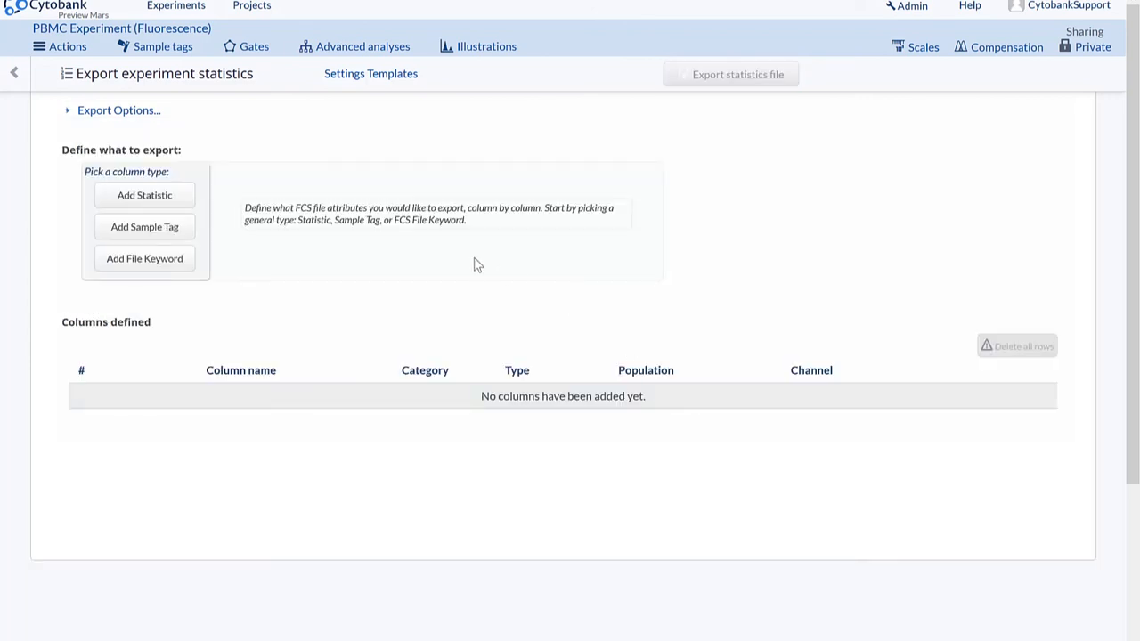
- Add statistic columns for the Medians of channels FSC-A and FSC-W in the Ungated and intact cells populations
{"action": "left_click", "coordinate": [144, 195]}
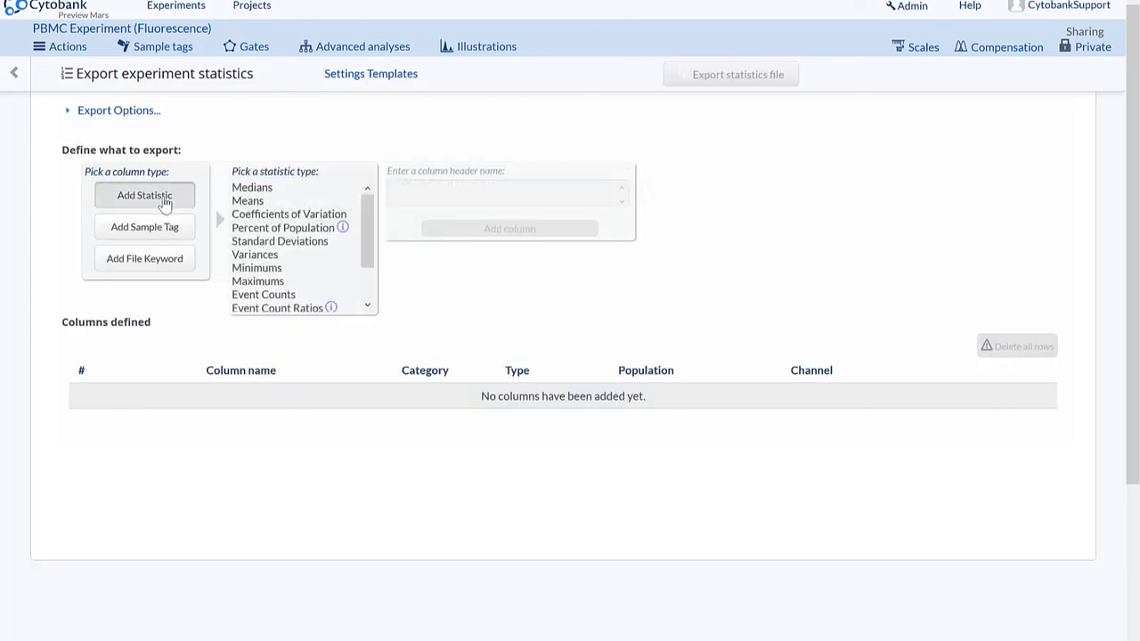
{"action": "left_click", "coordinate": [280, 190]}
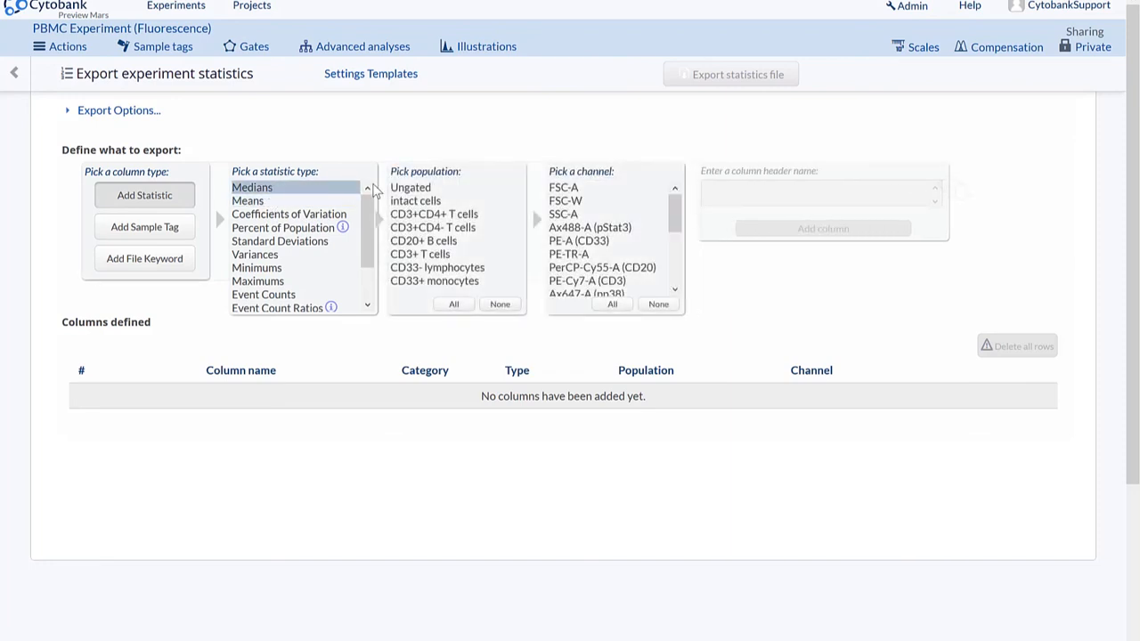
{"action": "left_click", "coordinate": [420, 190]}
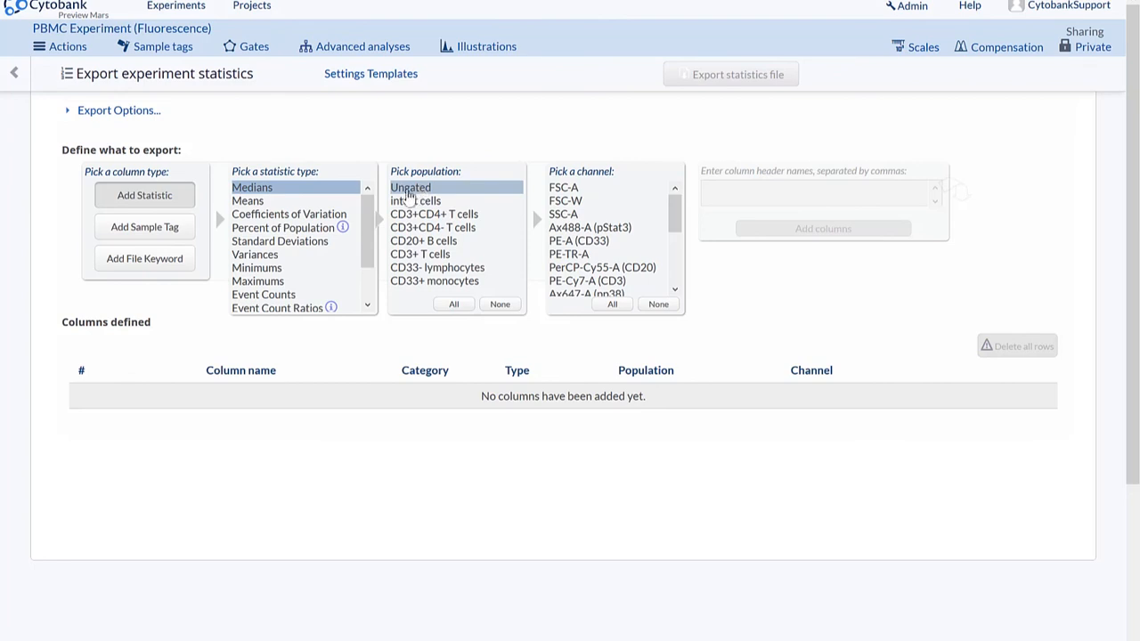
{"action": "left_click", "coordinate": [397, 204]}
{"action": "left_click", "coordinate": [624, 188]}
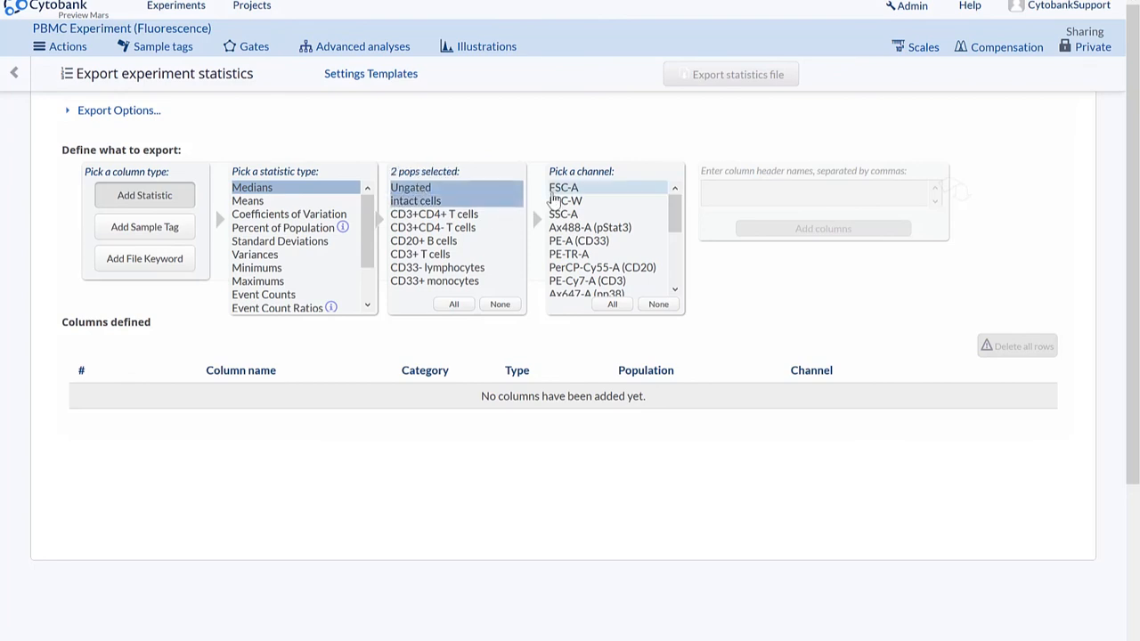
{"action": "left_click", "coordinate": [648, 199]}
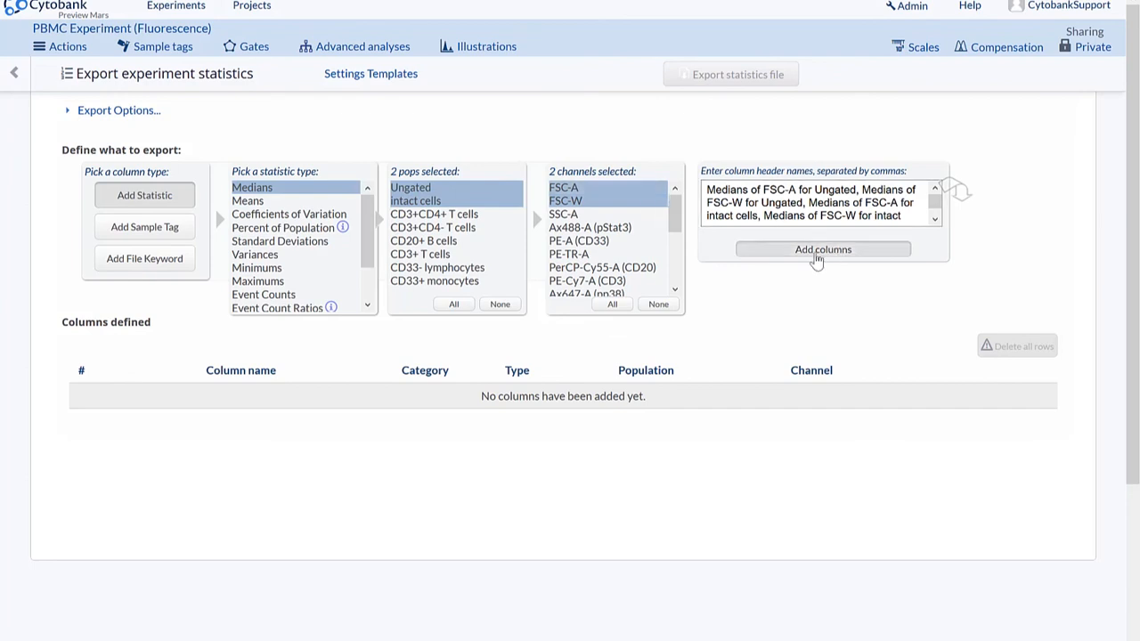
{"action": "left_click", "coordinate": [817, 253]}
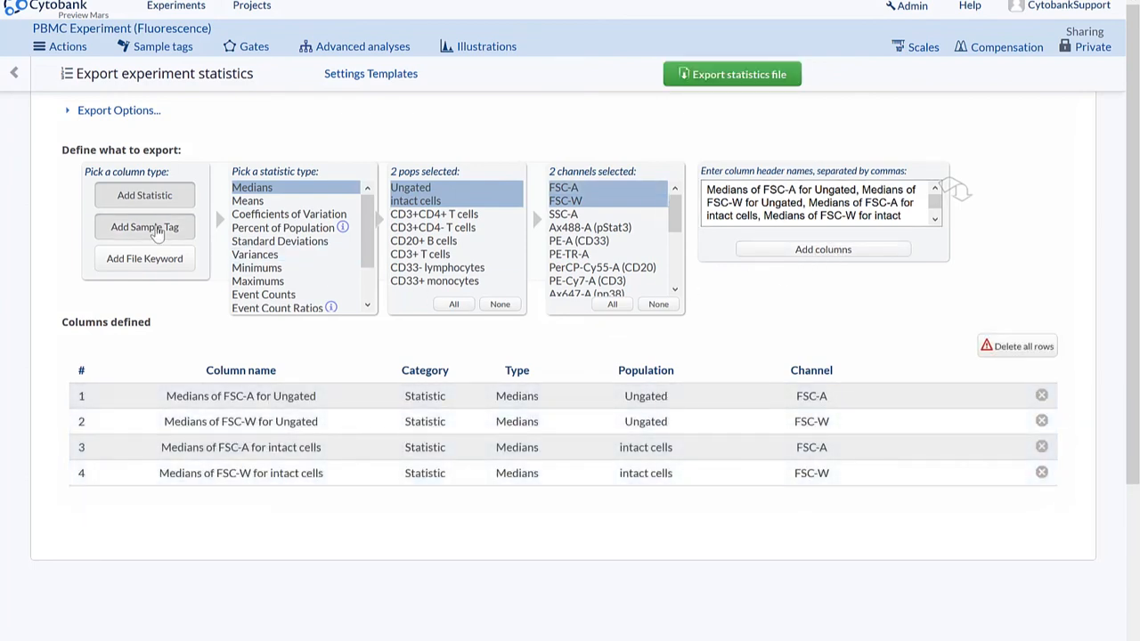
- Add sample tag columns for Conditions and Plates to the statistics export
{"action": "left_click", "coordinate": [156, 232]}
{"action": "left_click", "coordinate": [262, 190]}
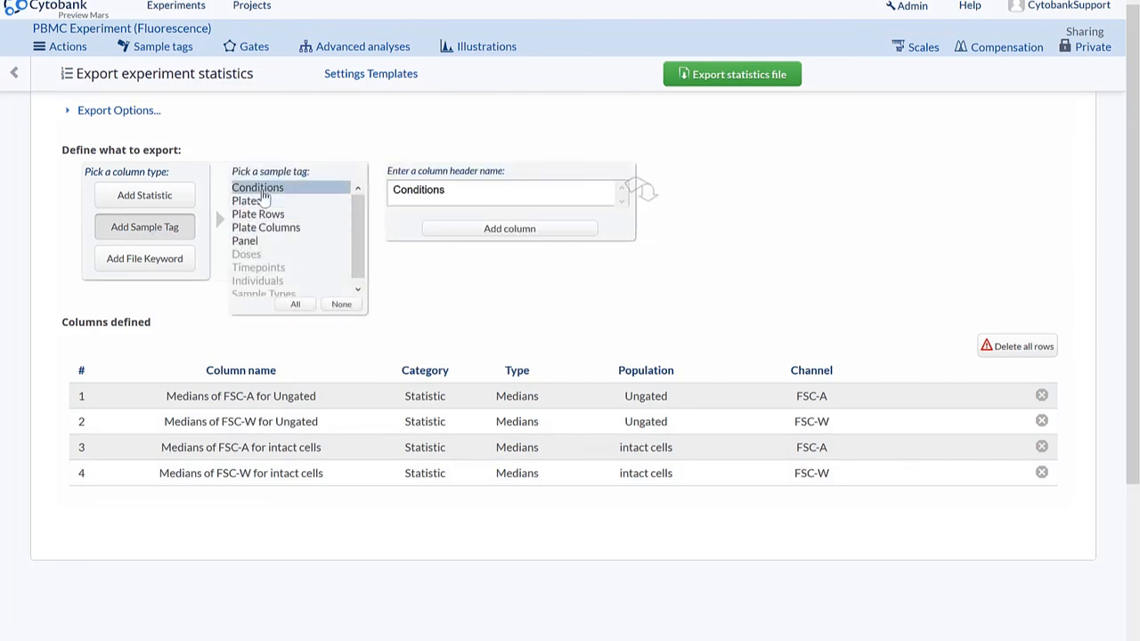
{"action": "left_click", "coordinate": [259, 200], "text": "ctrl"}
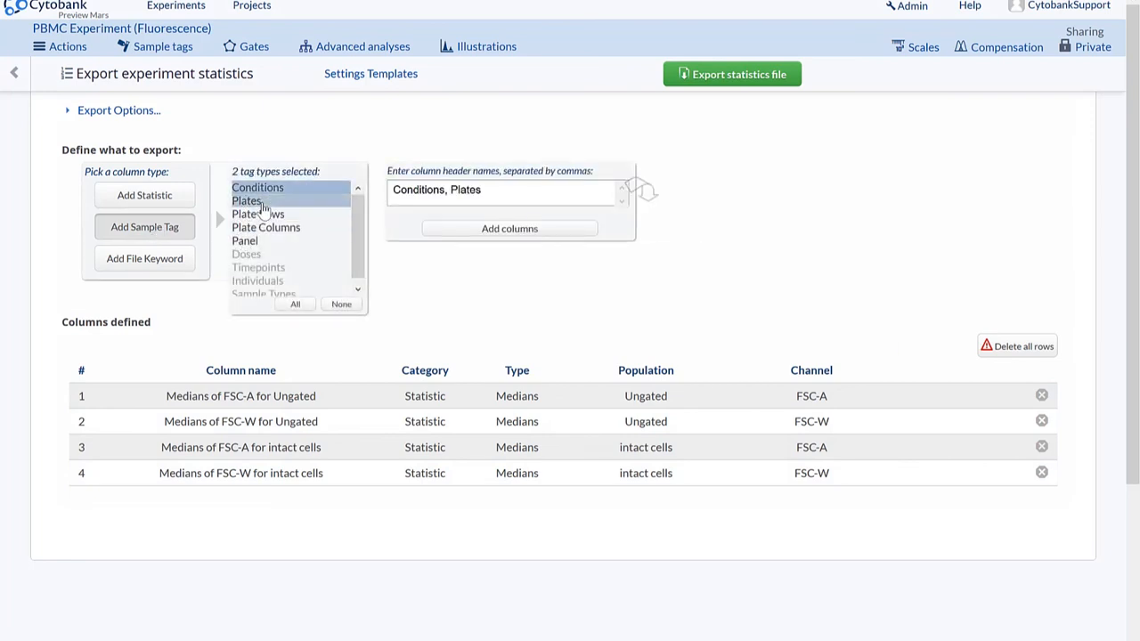
{"action": "left_click", "coordinate": [561, 231]}
- Add file keyword columns for acquisition_end and acquisition_start to the statistics export
{"action": "left_click", "coordinate": [144, 265]}
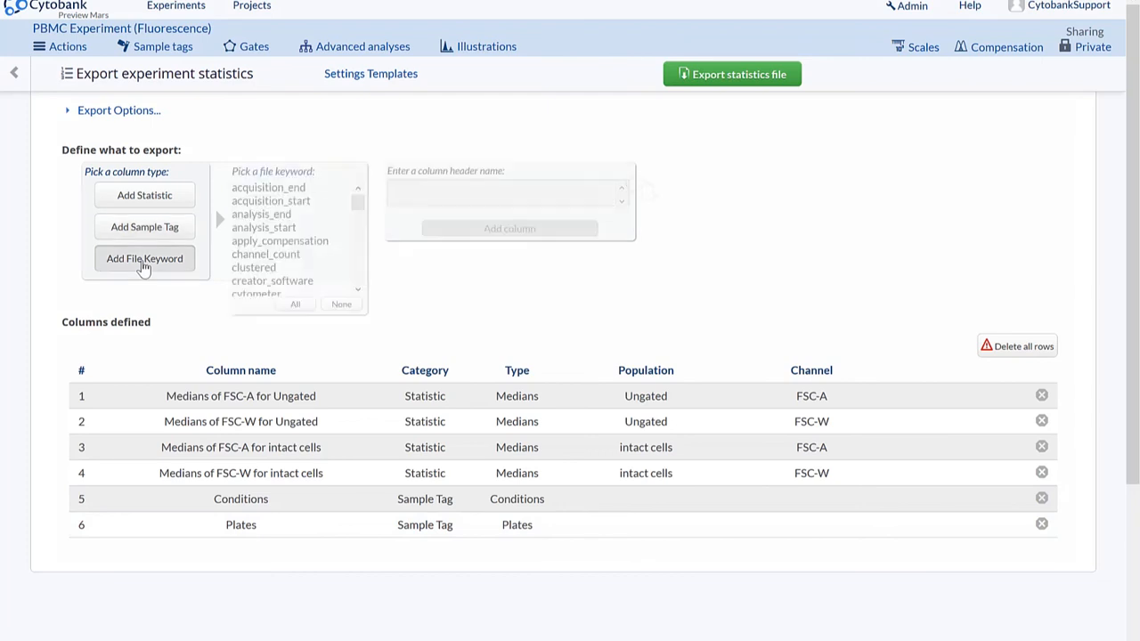
{"action": "left_click", "coordinate": [268, 188]}
{"action": "left_click", "coordinate": [271, 200], "text": "ctrl"}
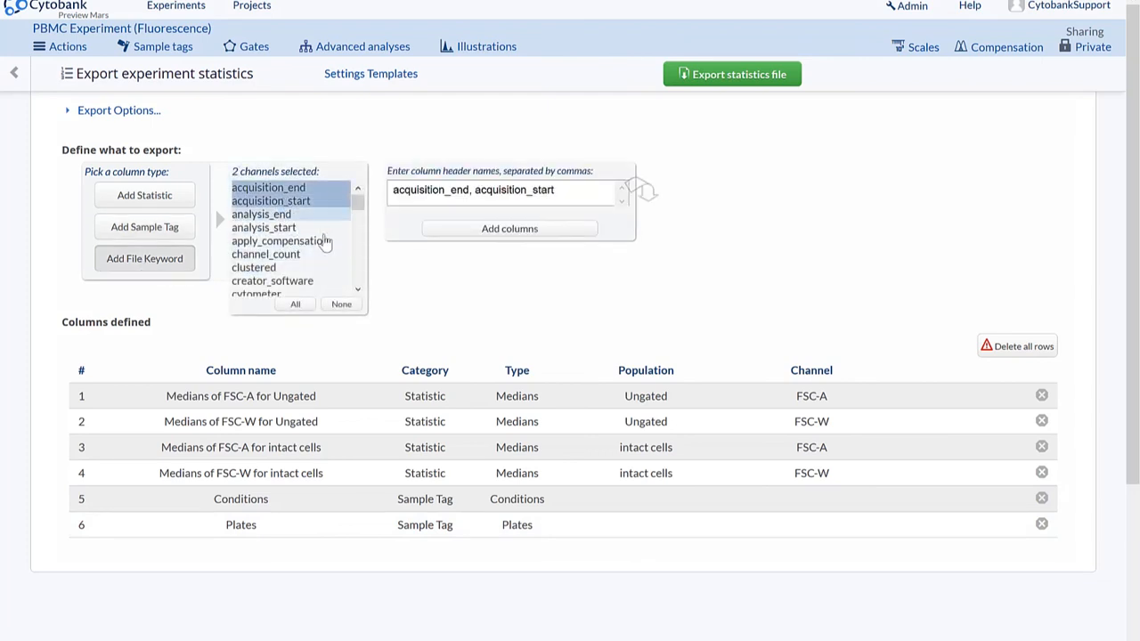
{"action": "left_click", "coordinate": [545, 233]}
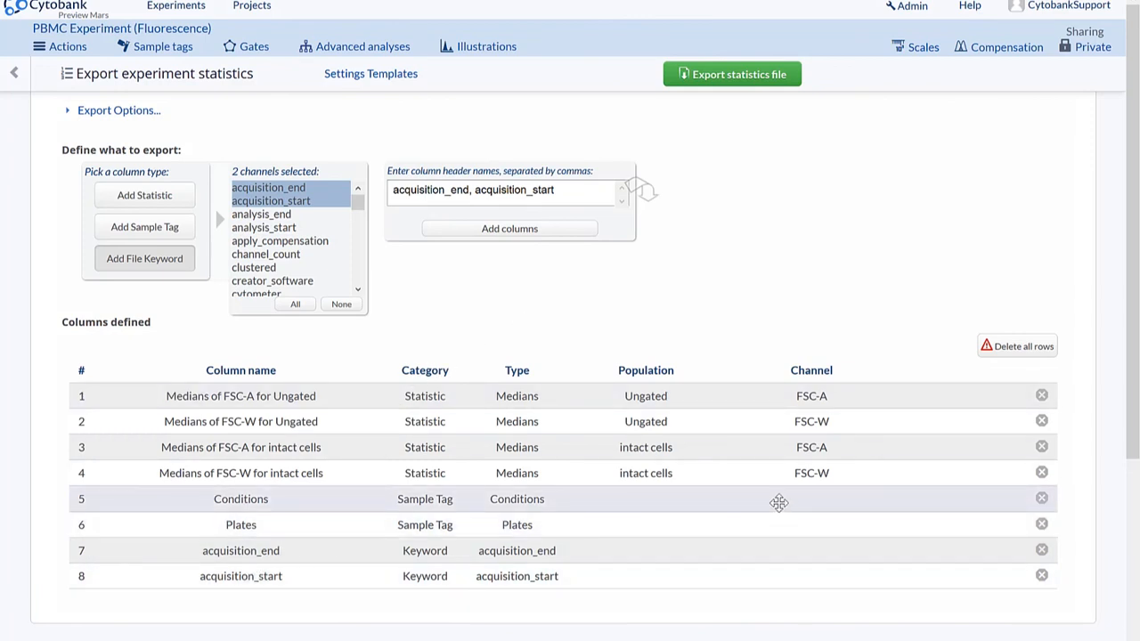
- Move Conditions to the first place among the defined columns and delete the Plates column
{"action": "left_click_drag", "start_coordinate": [779, 503], "coordinate": [760, 400]}
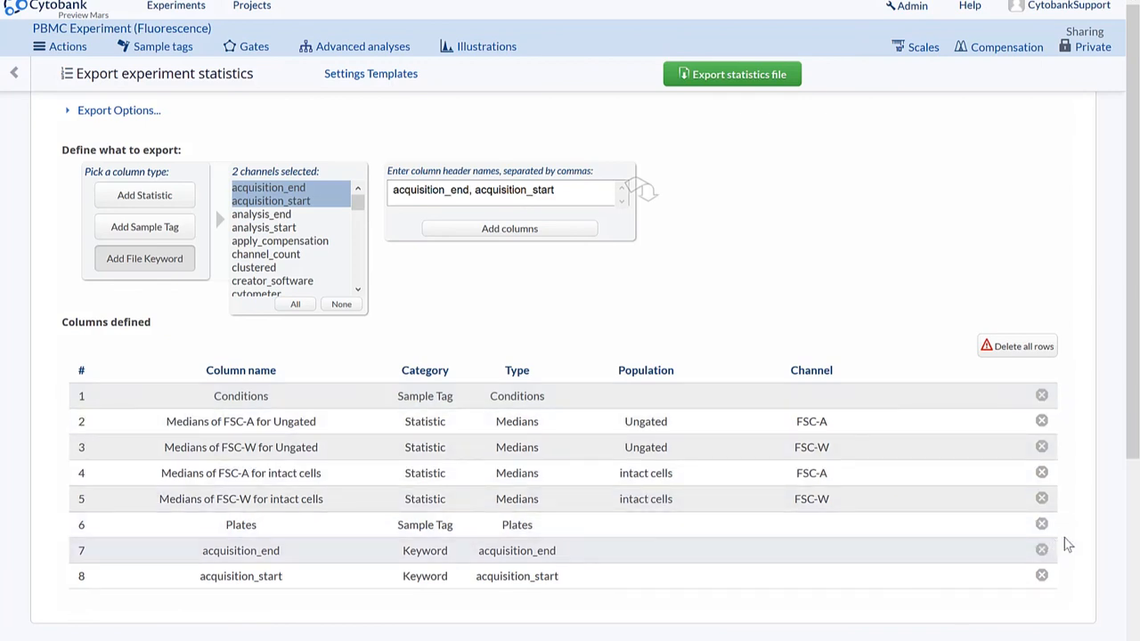
{"action": "left_click", "coordinate": [1041, 524]}
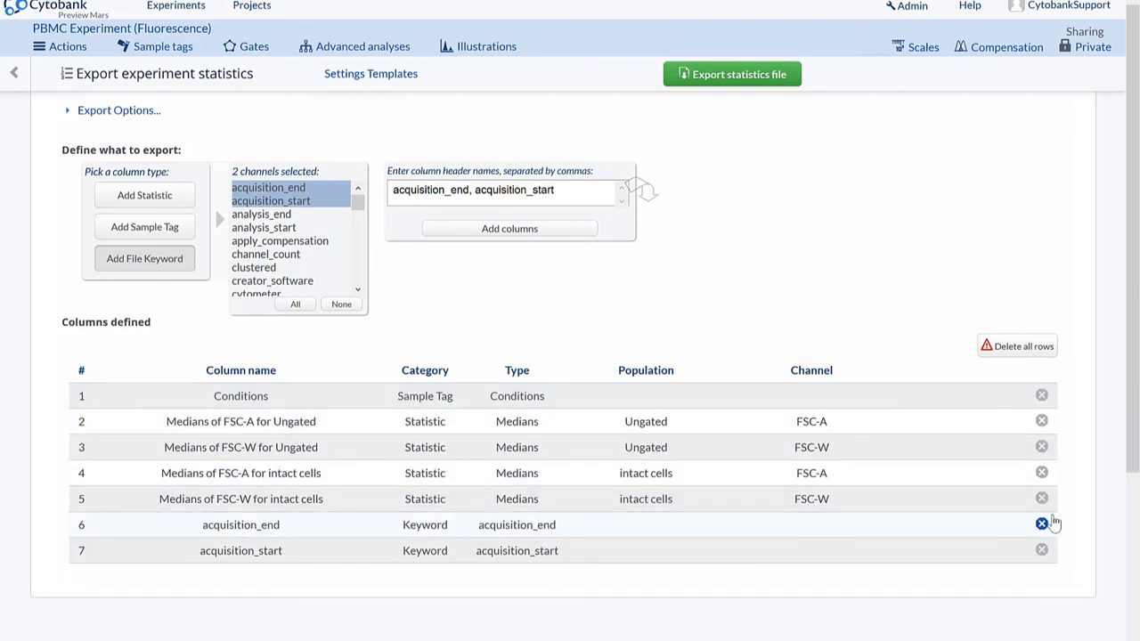
- Request deletion of all defined columns, cancel the request, and export the statistics file
{"action": "left_click", "coordinate": [1024, 349]}
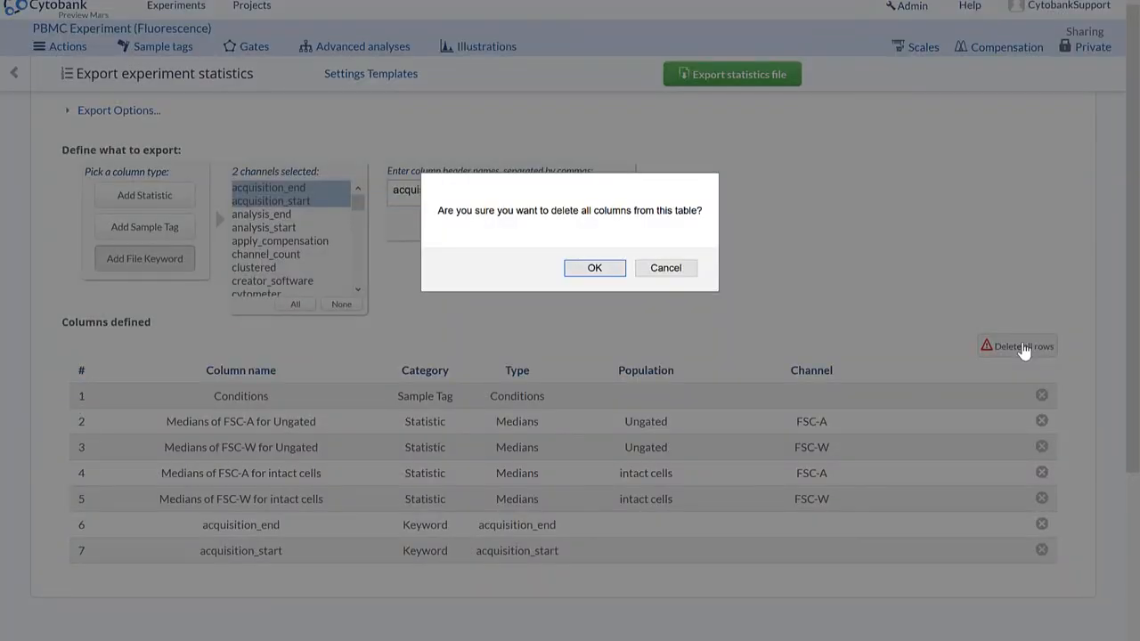
{"action": "left_click", "coordinate": [666, 268]}
{"action": "left_click", "coordinate": [736, 83]}
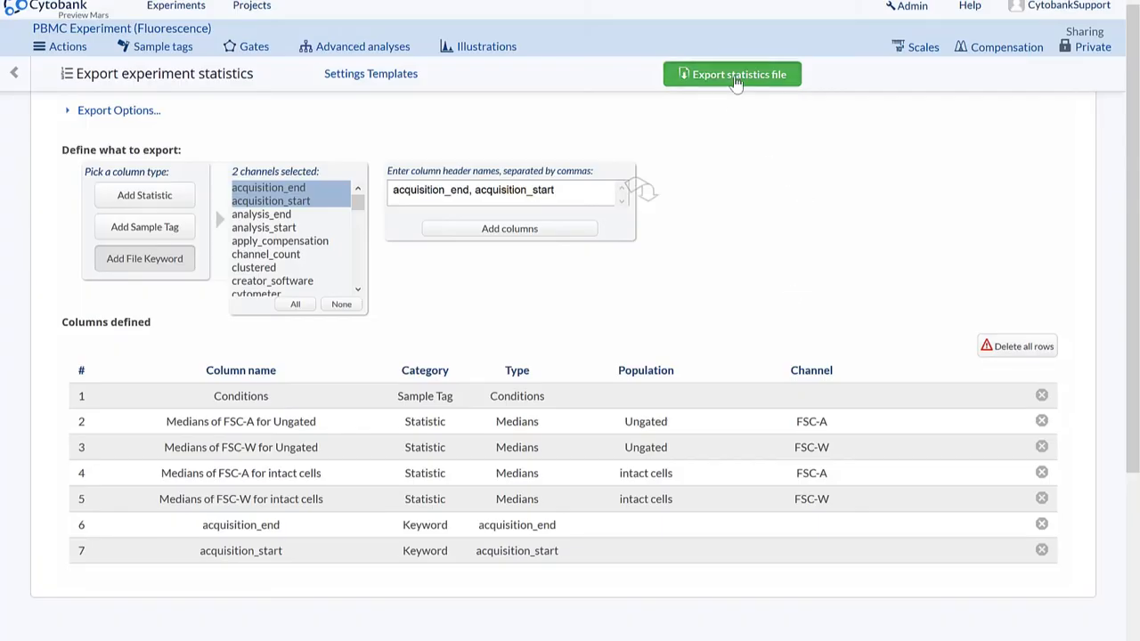